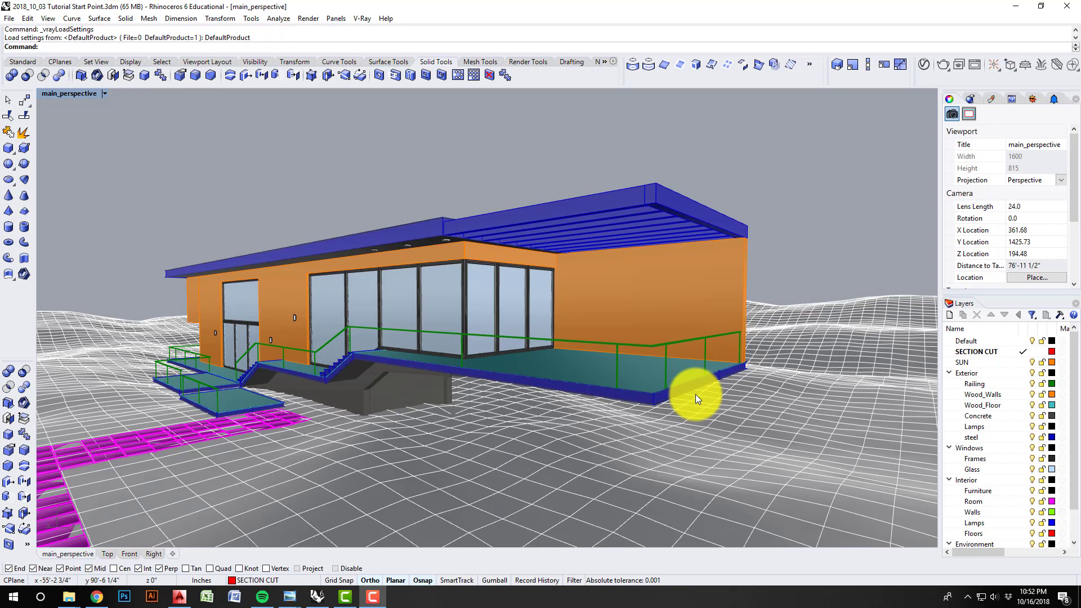
Open the V-Ray Asset Editor and position its window over the house viewport.
mouse_move(501, 341)
right_mouse_down()
mouse_move(500, 366)
mouse_move(490, 340)
mouse_move(499, 346)
right_mouse_up()
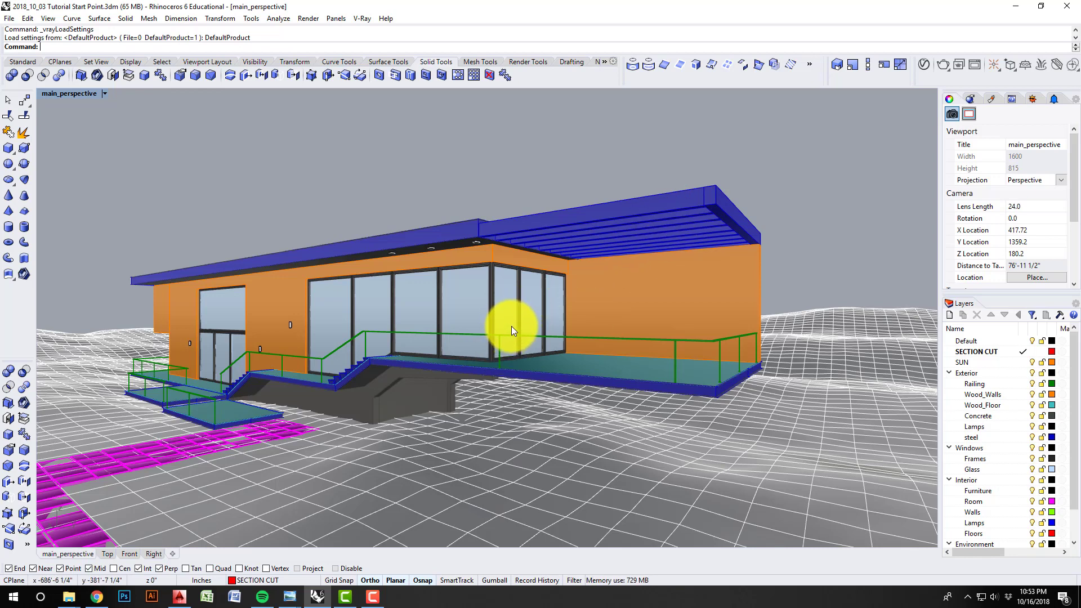
right_click_drag(511, 325, 517, 329, "shift")
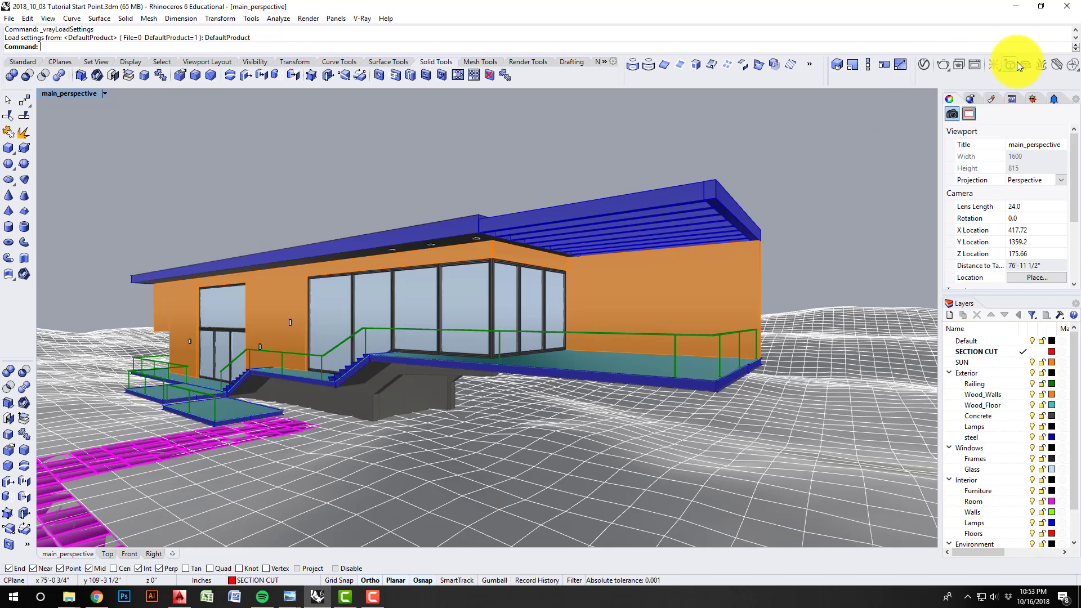
left_click(925, 65)
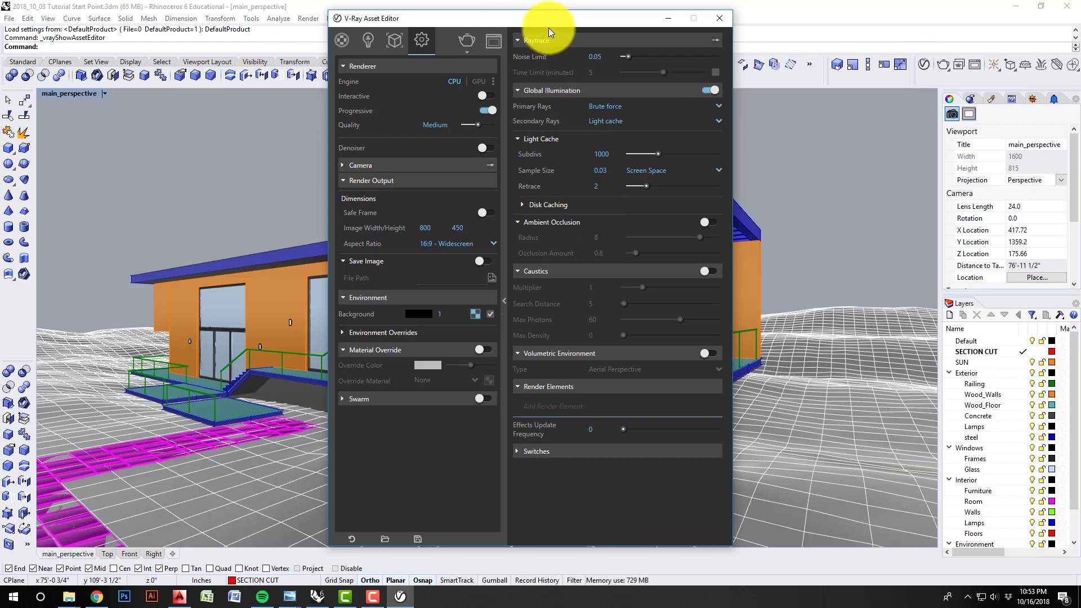
left_click_drag(552, 20, 570, 24)
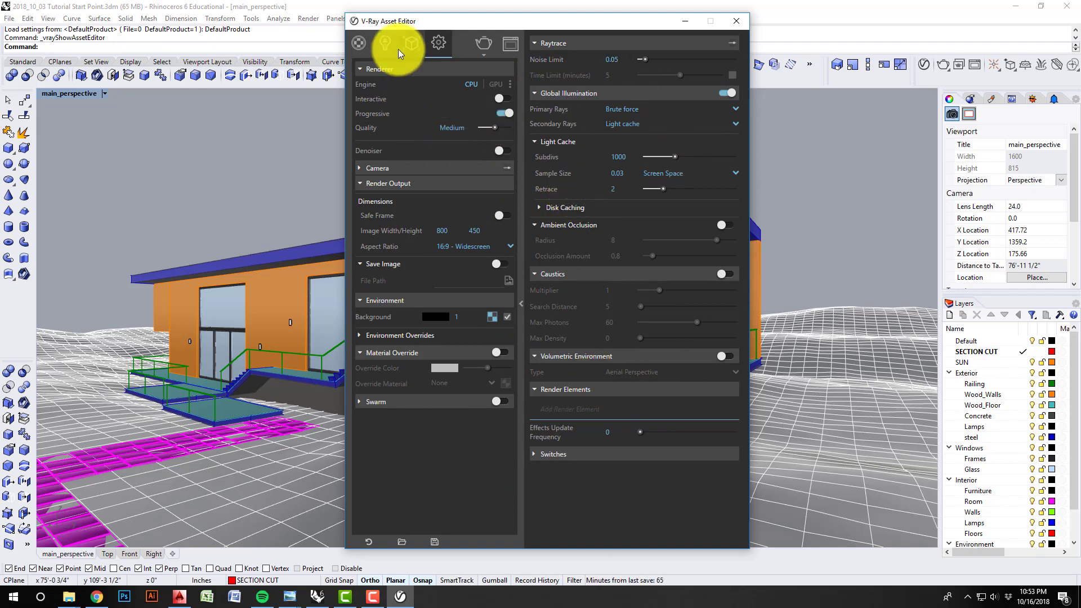
Browse the Geometry, Lights and Materials tabs, then show the render settings page.
left_click(412, 44)
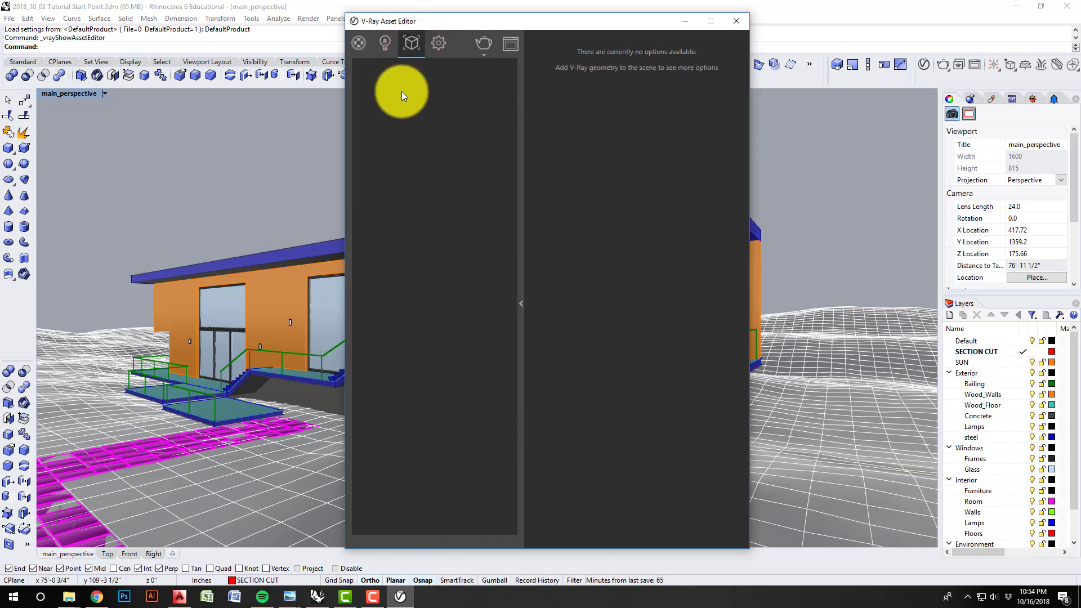
left_click(383, 42)
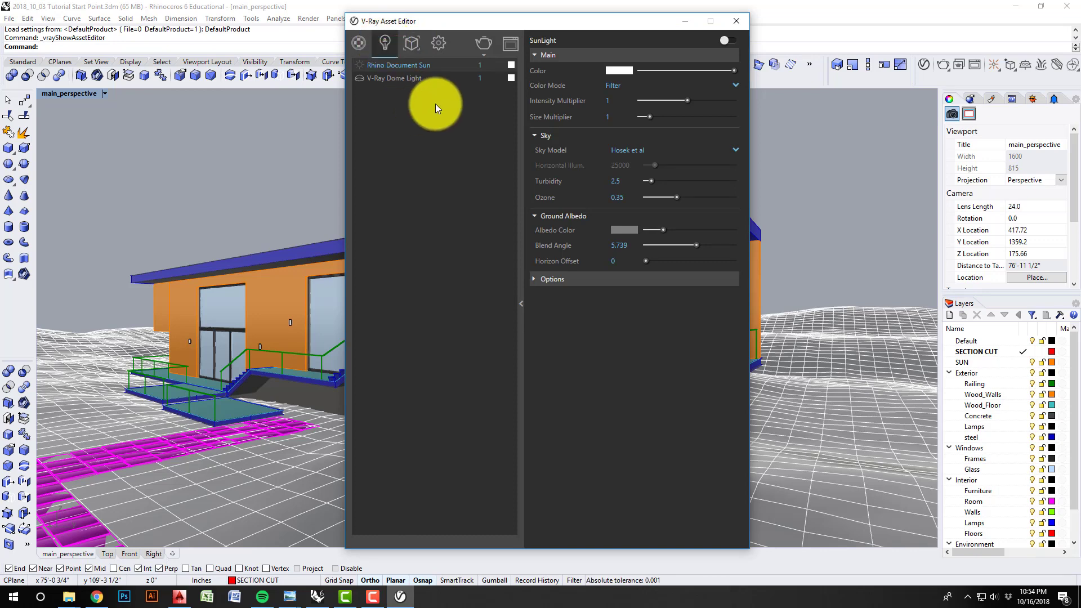
left_click(361, 43)
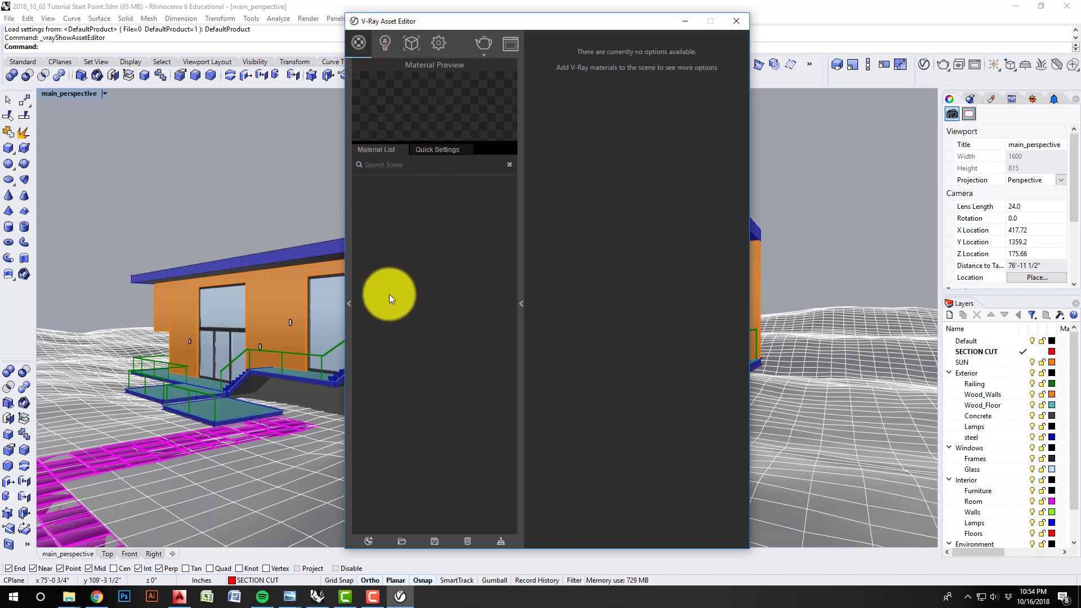
left_click(347, 303)
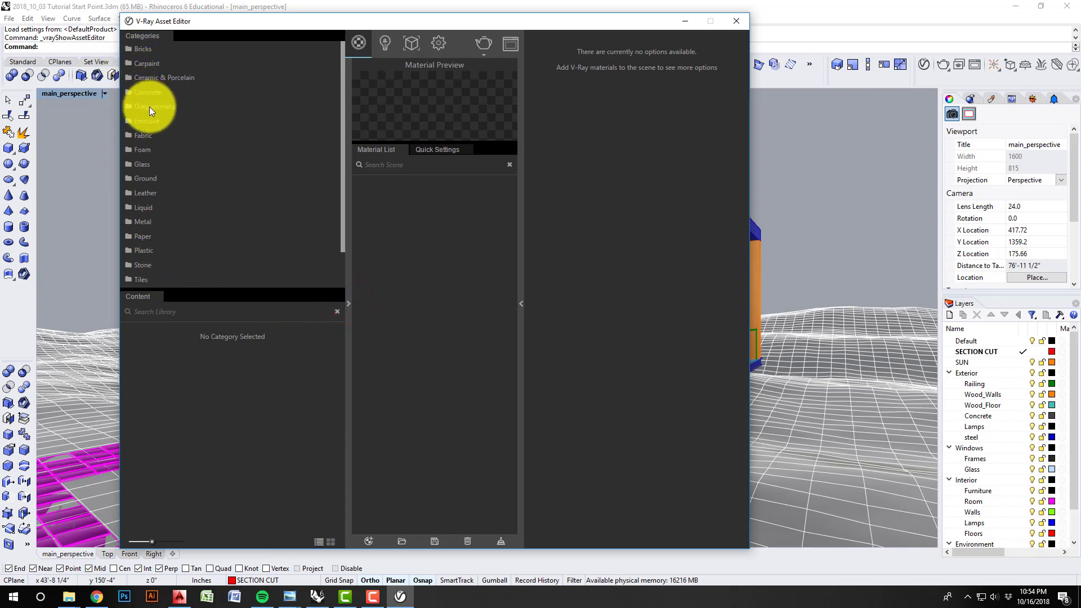
left_click(348, 304)
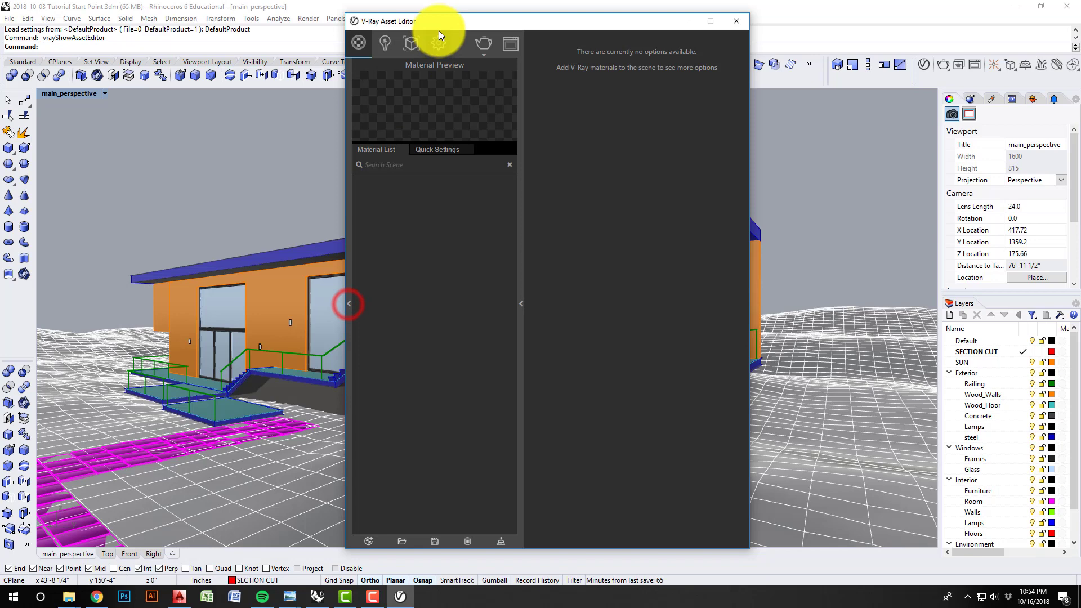
left_click(440, 43)
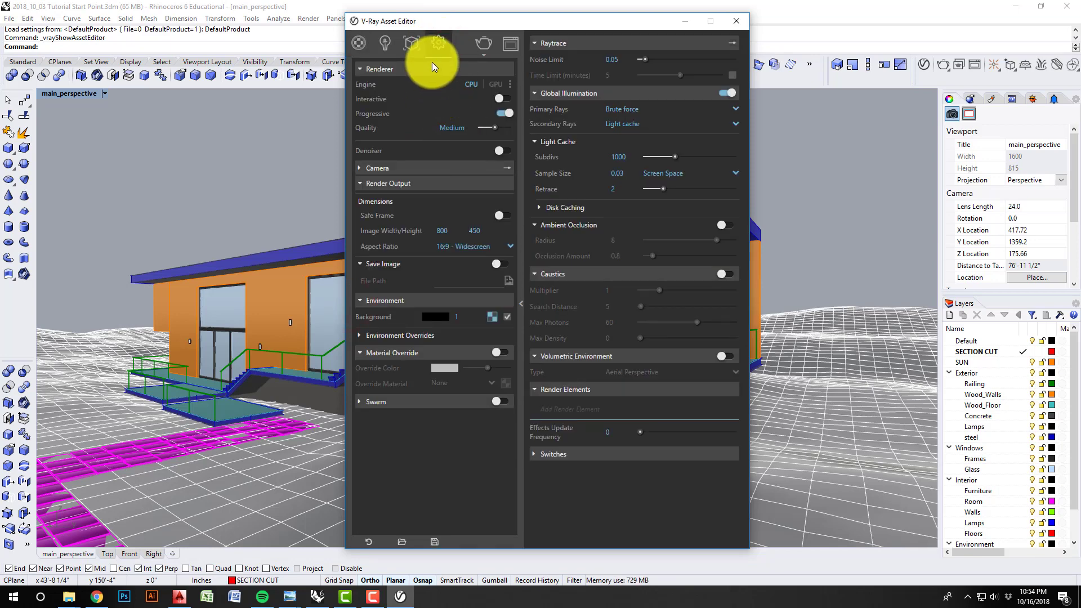
left_click_drag(458, 22, 450, 16)
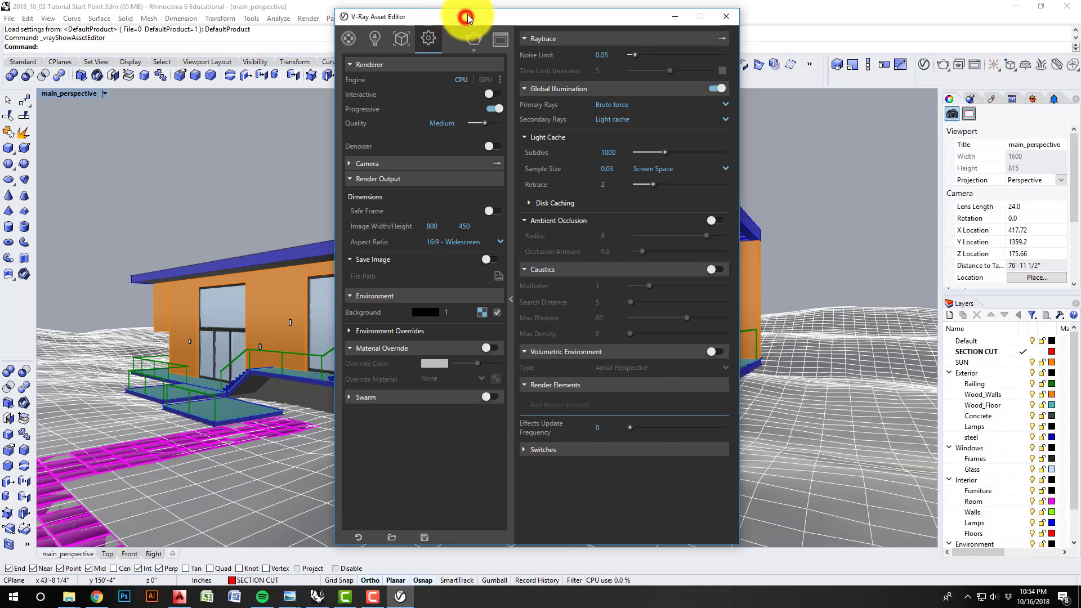
left_click_drag(468, 15, 473, 22)
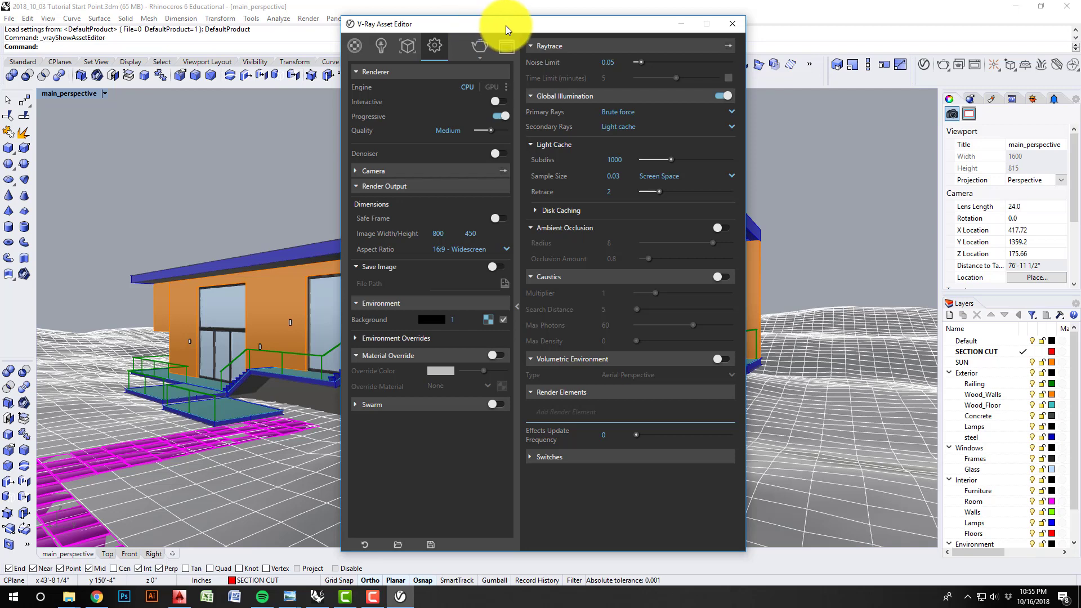
left_click_drag(506, 25, 566, 39)
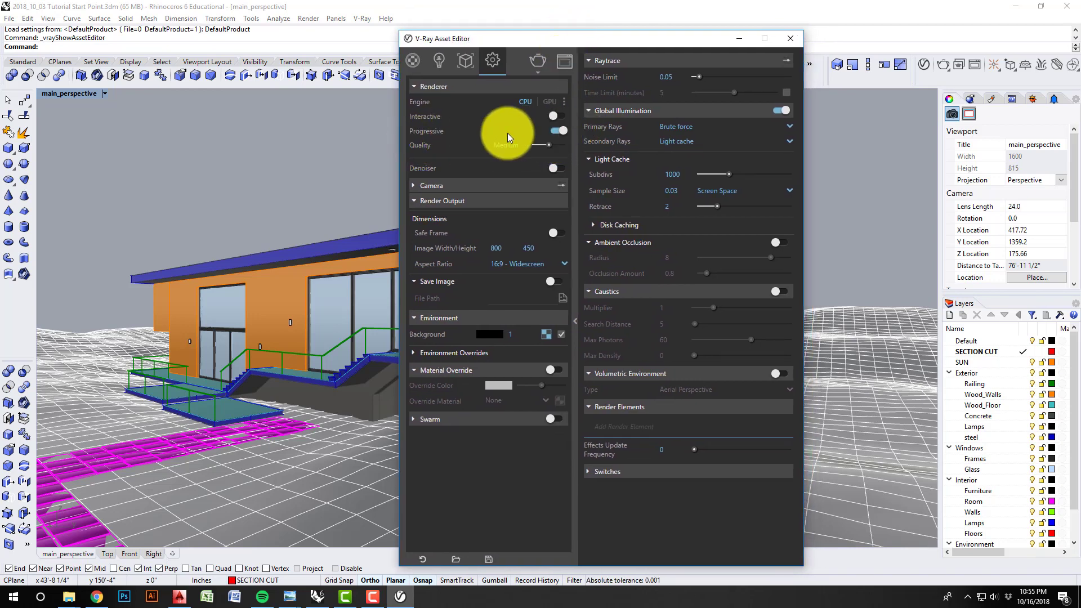
Turn off Progressive and set quality to Low (noise limit 0.1, light cache subdivs 750).
left_click(563, 130)
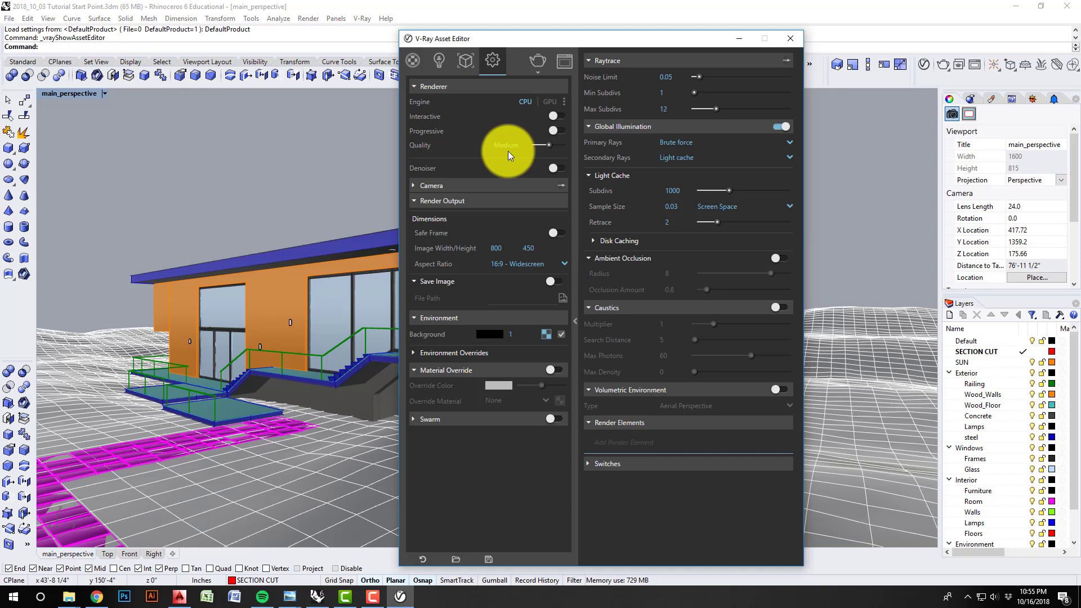
left_click(545, 145)
left_click_drag(548, 147, 500, 149)
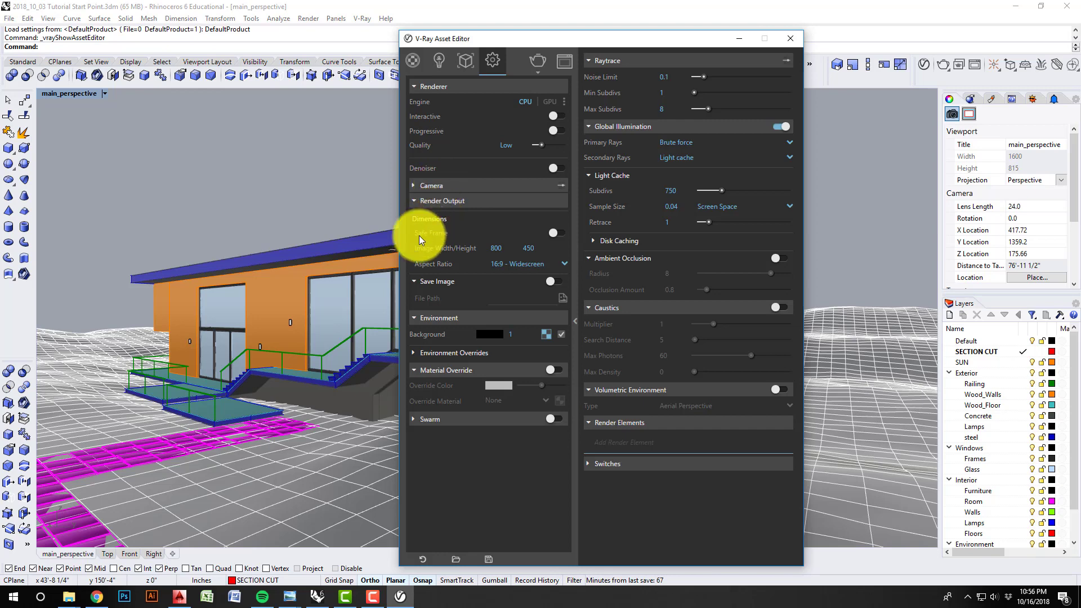
left_click(413, 185)
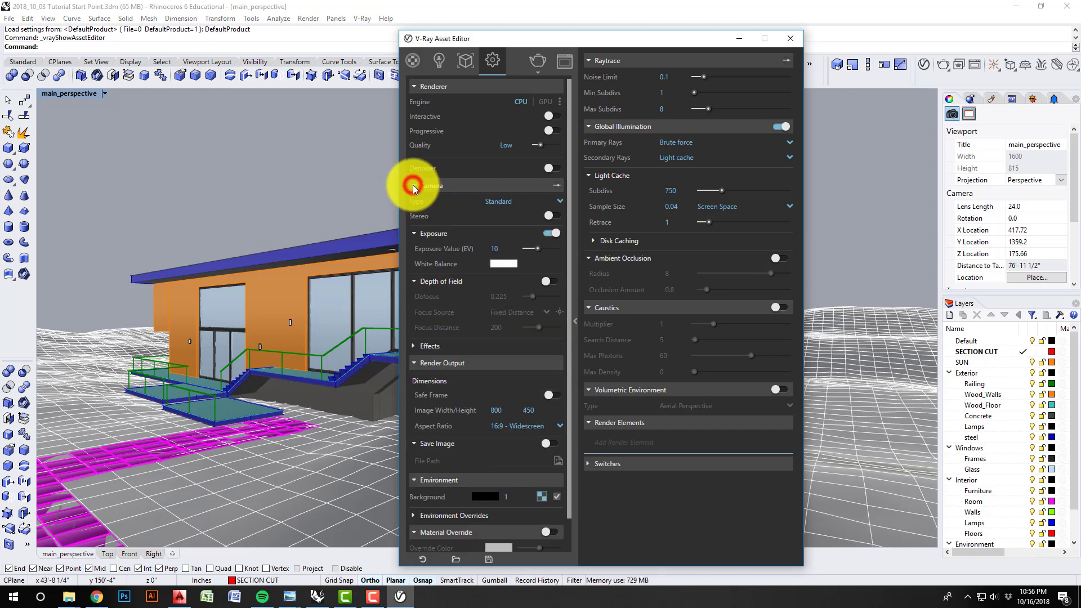
left_click(413, 185)
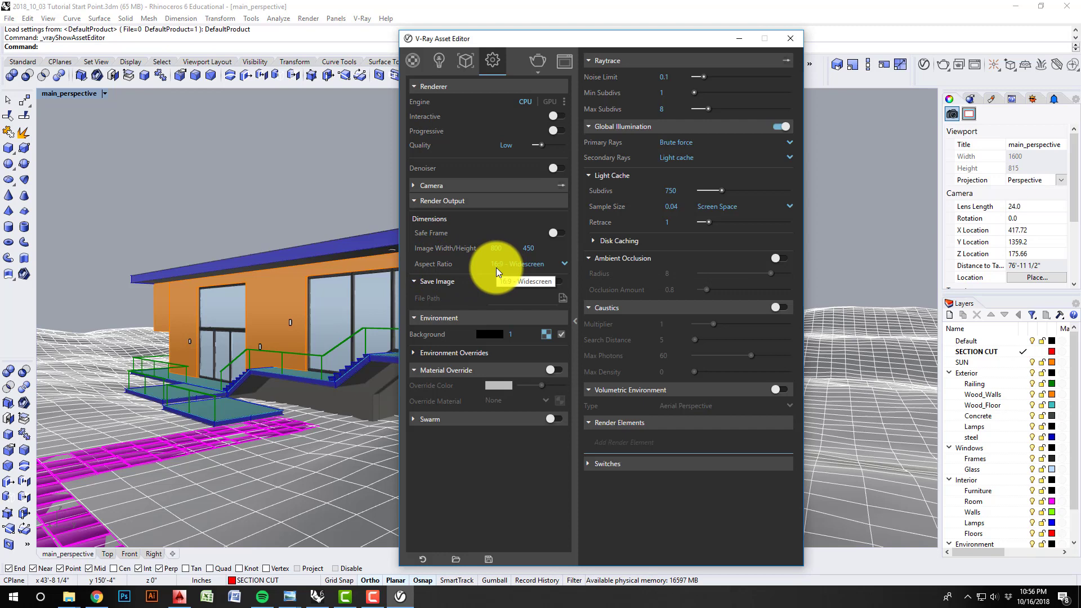
Set aspect ratio to Match Viewport and image width to 1000, giving 1000 × 509 output.
left_click(565, 265)
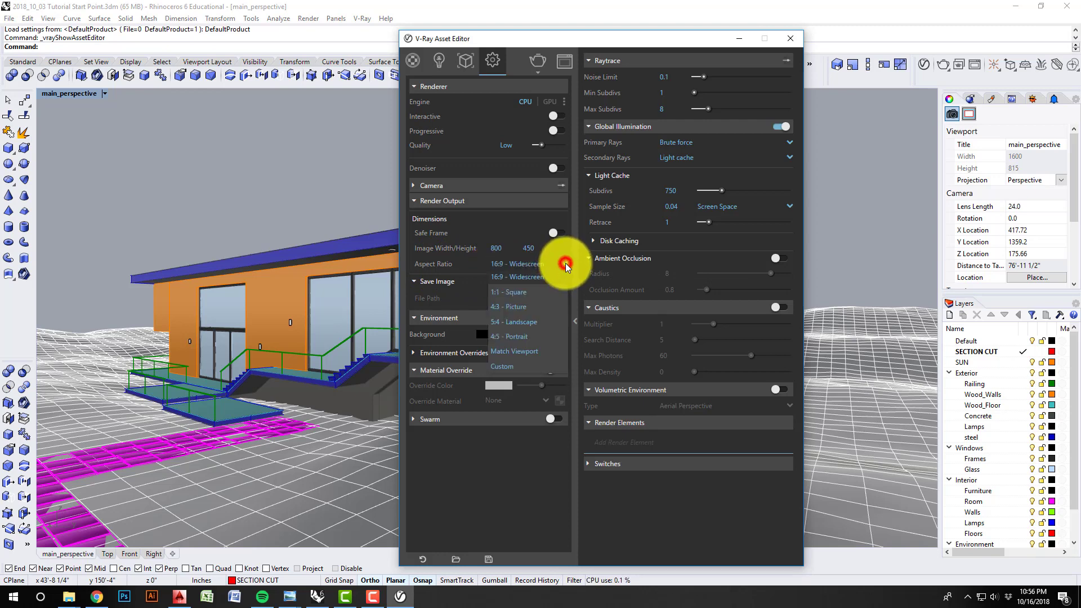
left_click(524, 352)
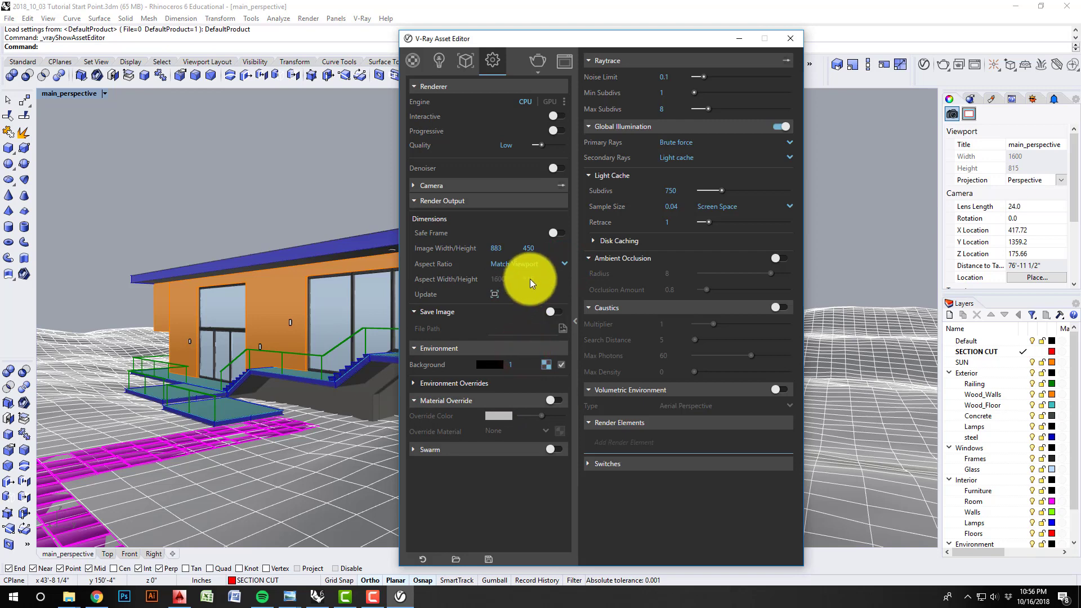
left_click_drag(690, 34, 601, 505)
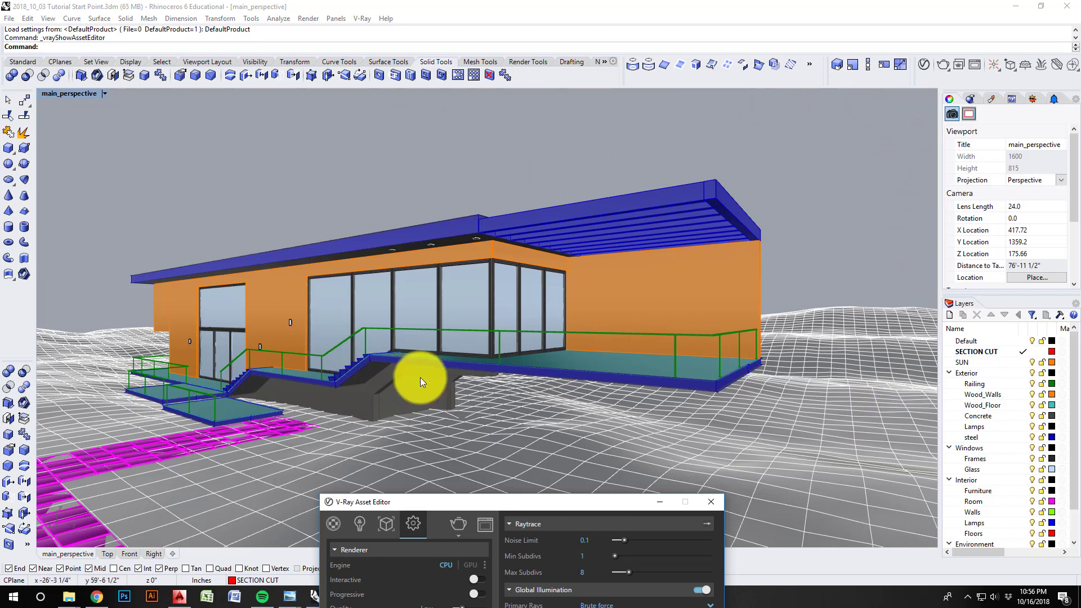
left_click_drag(559, 502, 619, 61)
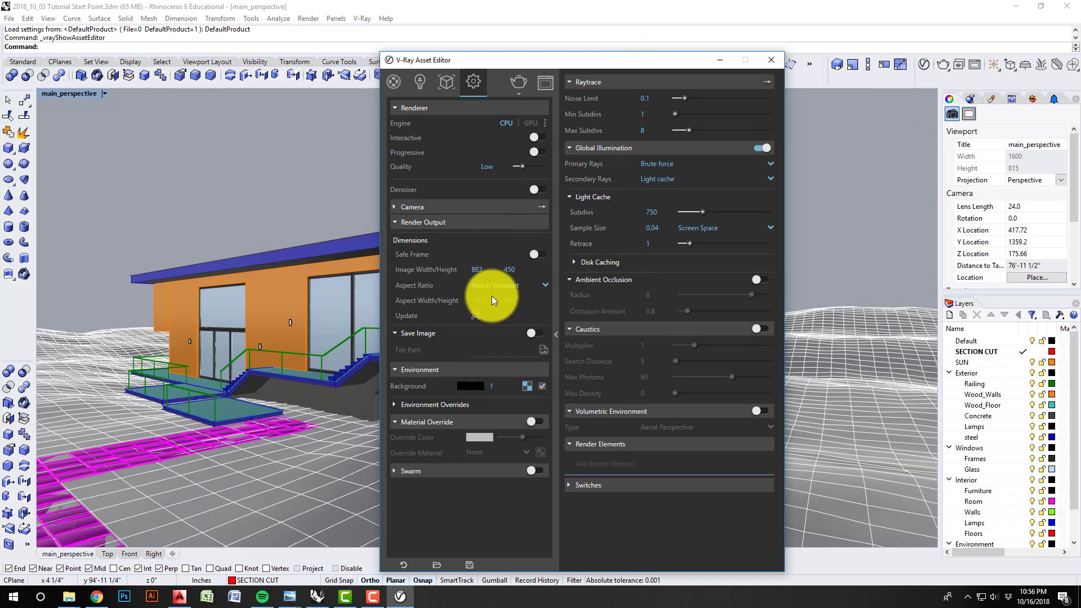
left_click(484, 269)
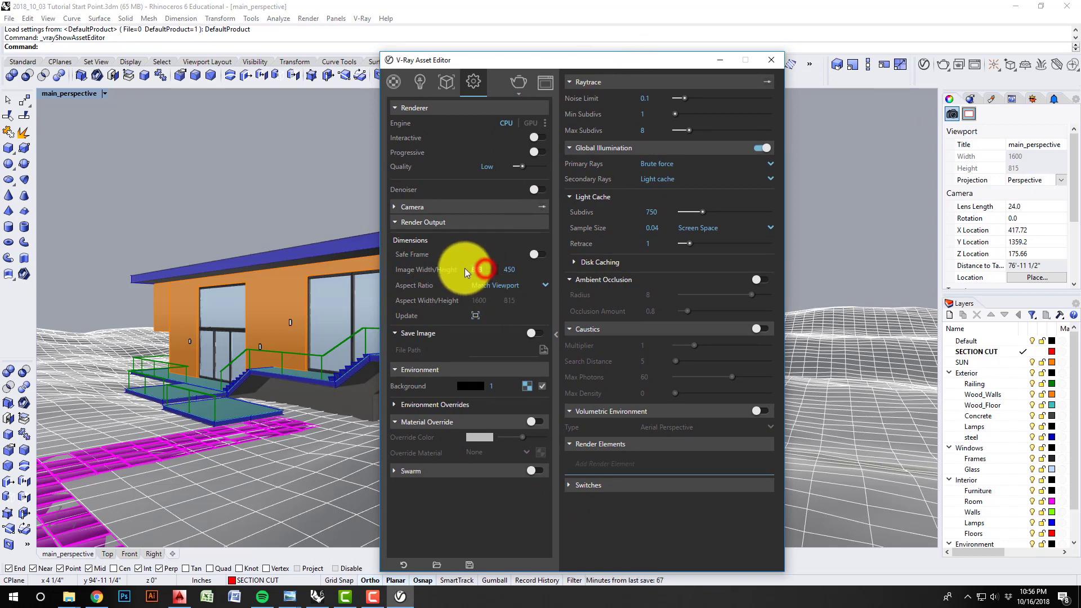
type("1")
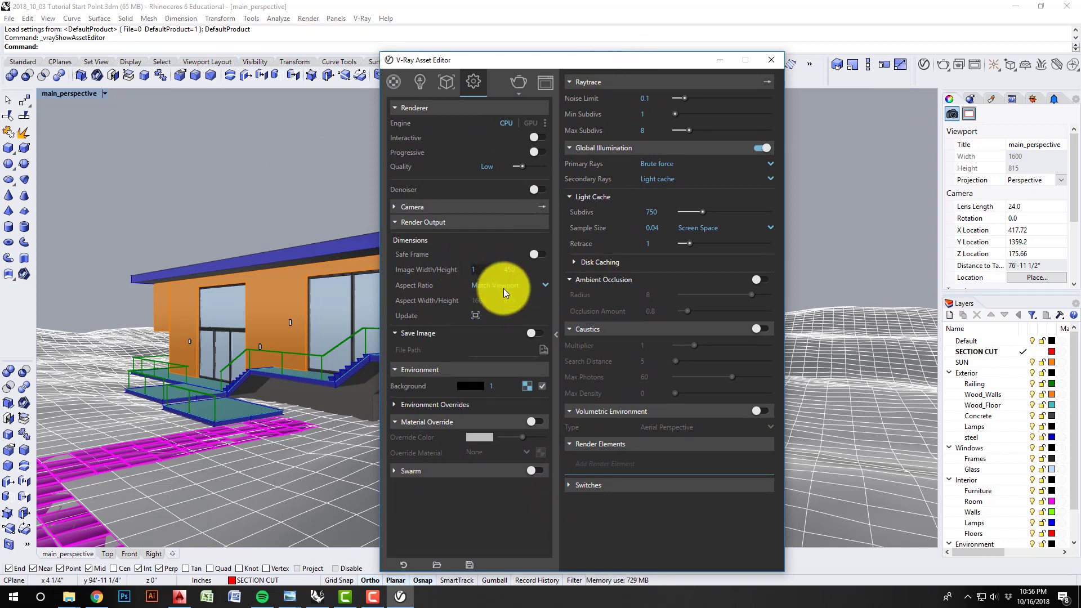
type("000")
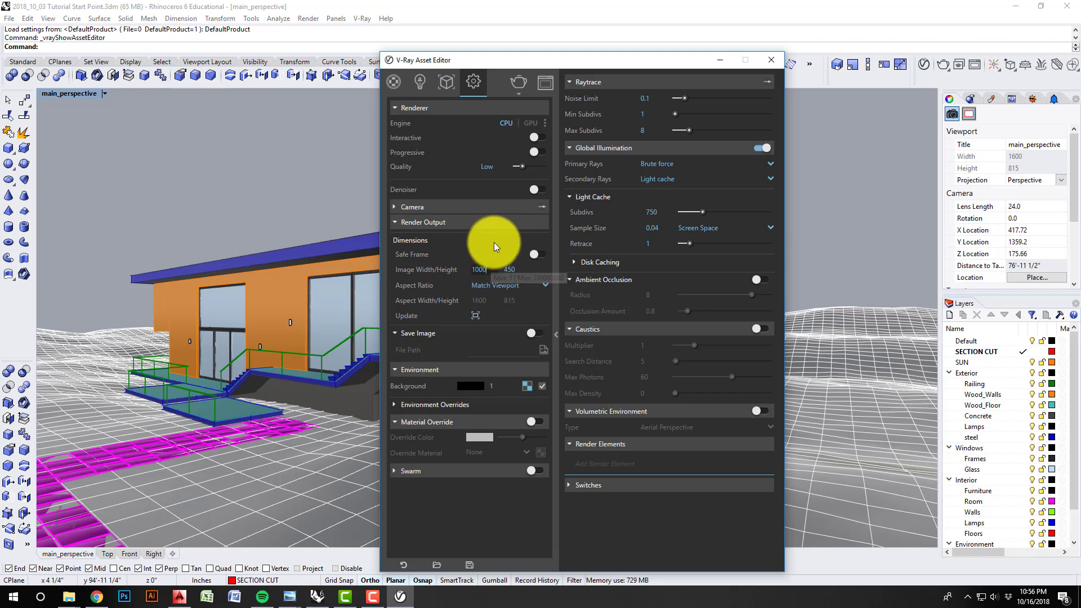
left_click(494, 242)
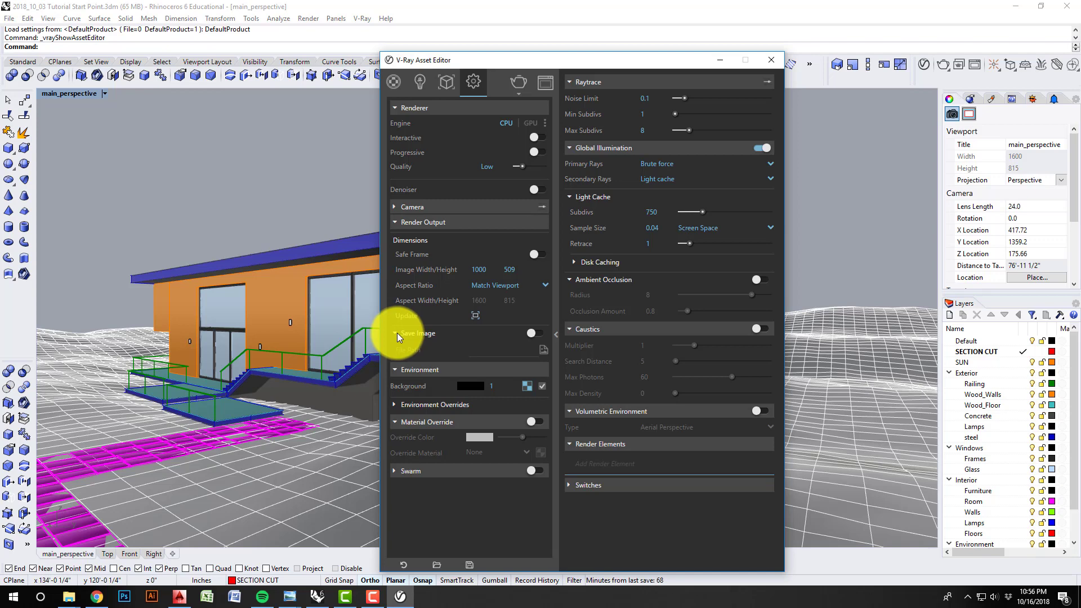
Switch on Save Image, then cancel the file dialog without choosing a save path.
left_click(532, 333)
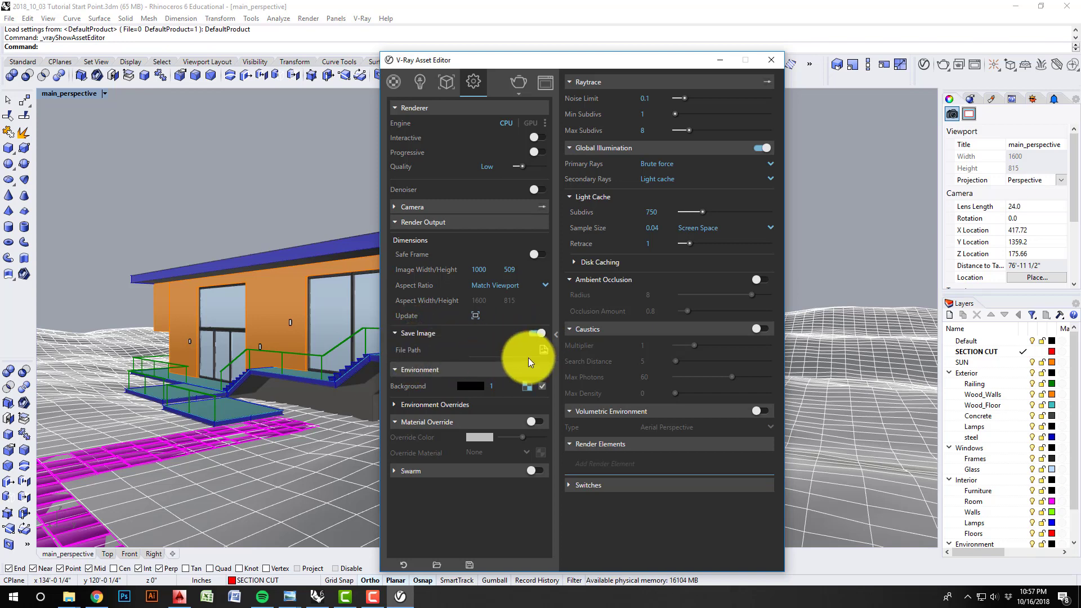
left_click(542, 349)
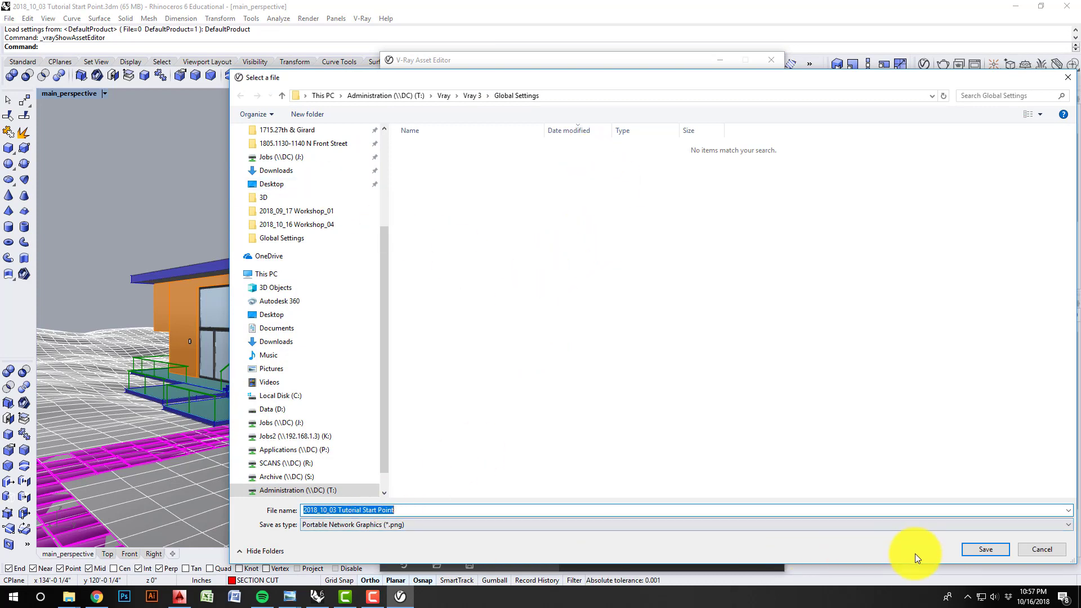
left_click(1045, 550)
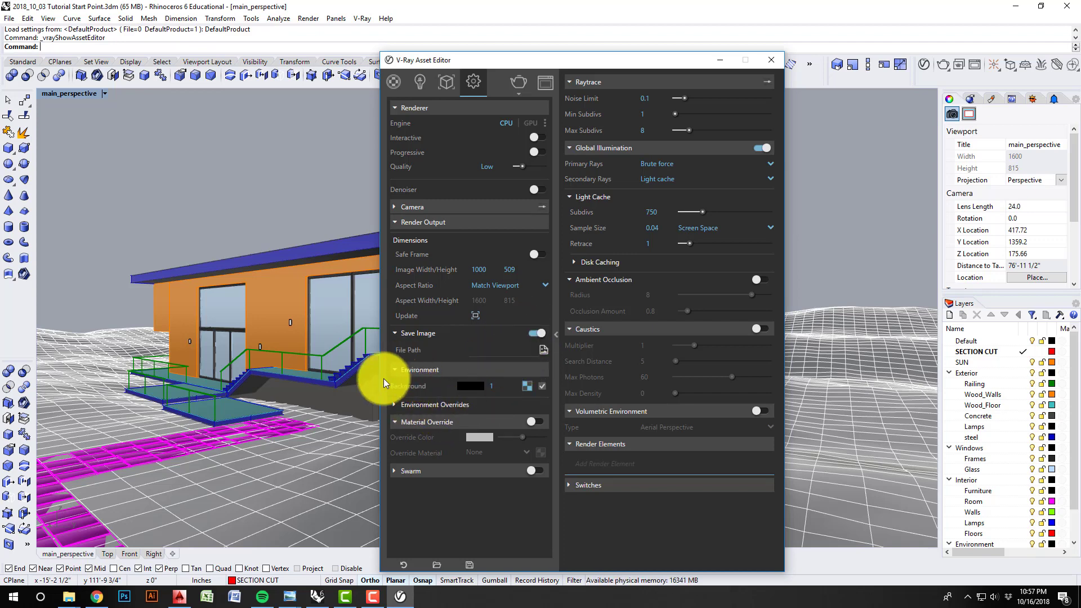
Collapse the Environment settings and switch on Material Override while checking the house view.
left_click(395, 403)
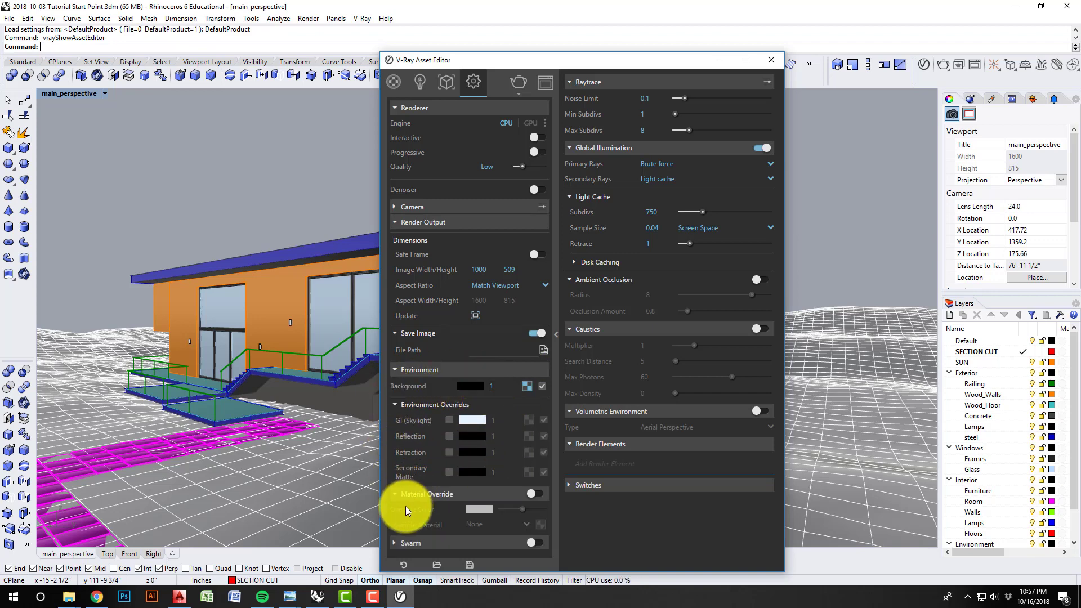
left_click(393, 369)
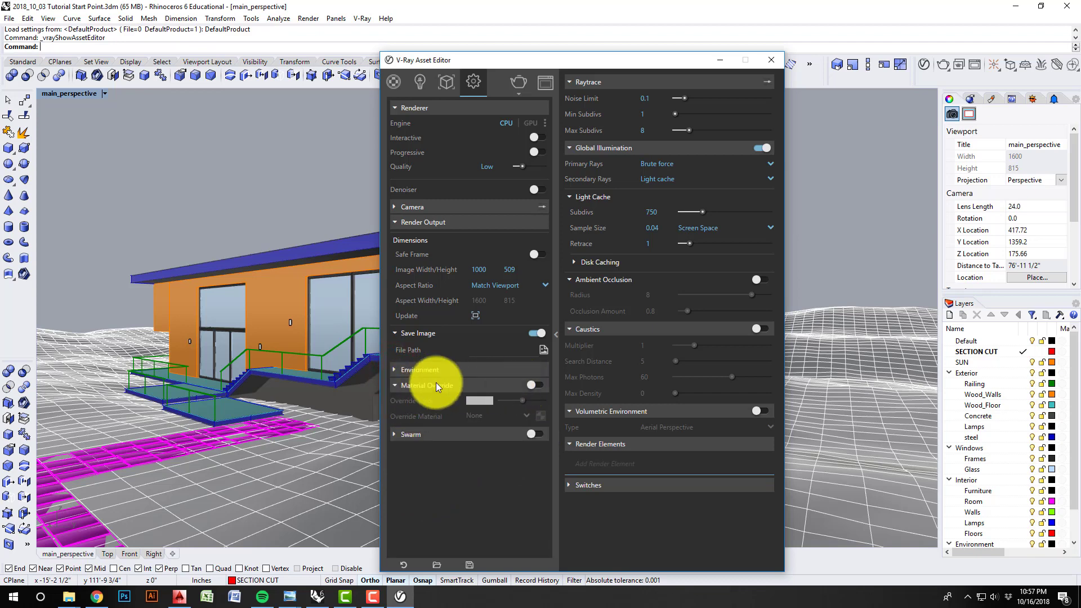
left_click(534, 385)
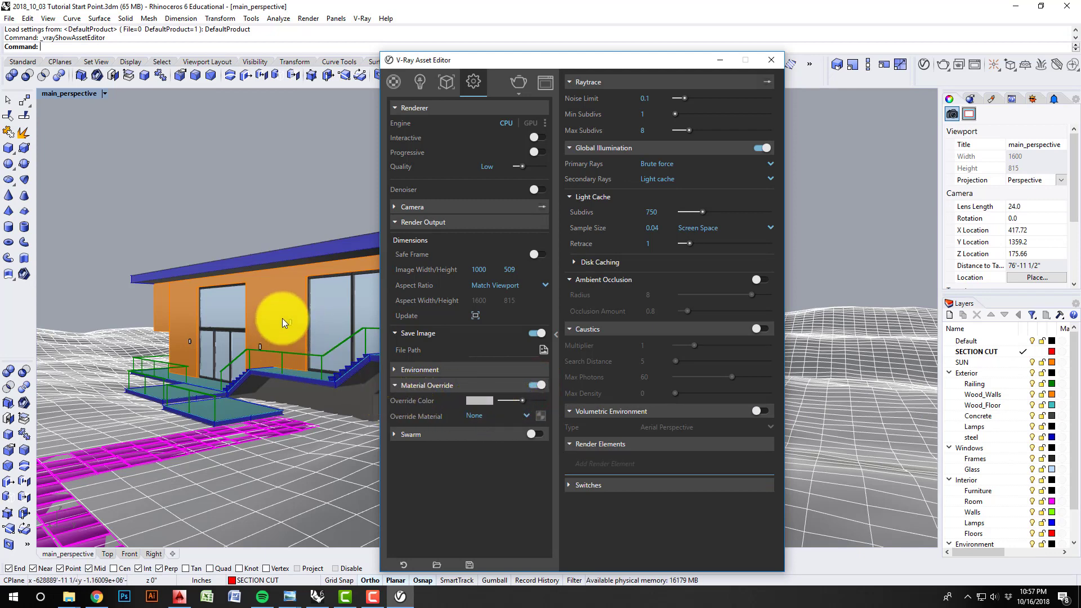
right_click_drag(270, 304, 224, 332)
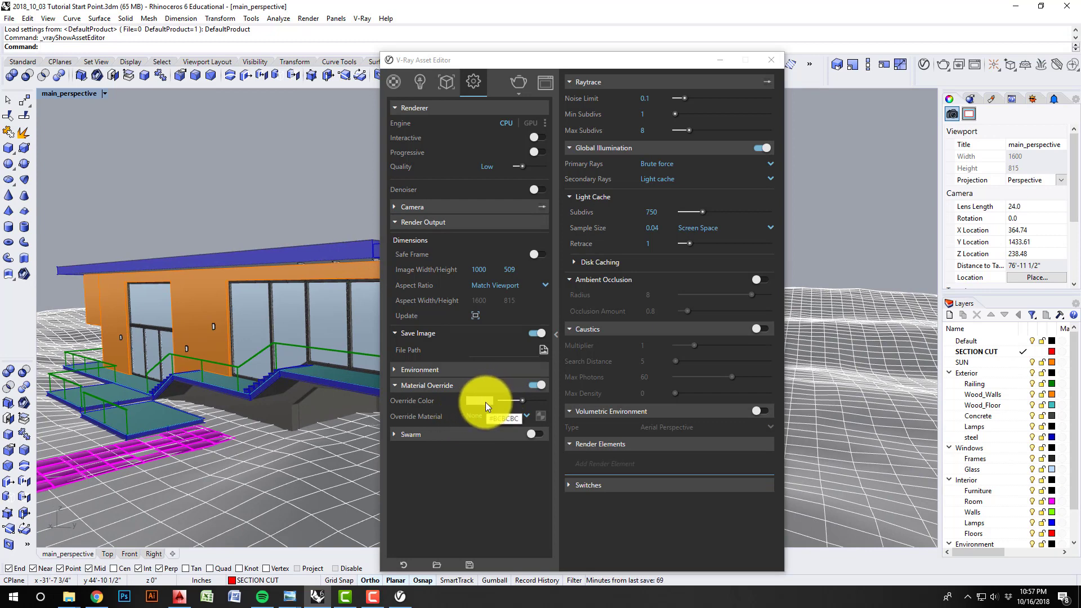
right_click_drag(242, 263, 248, 285)
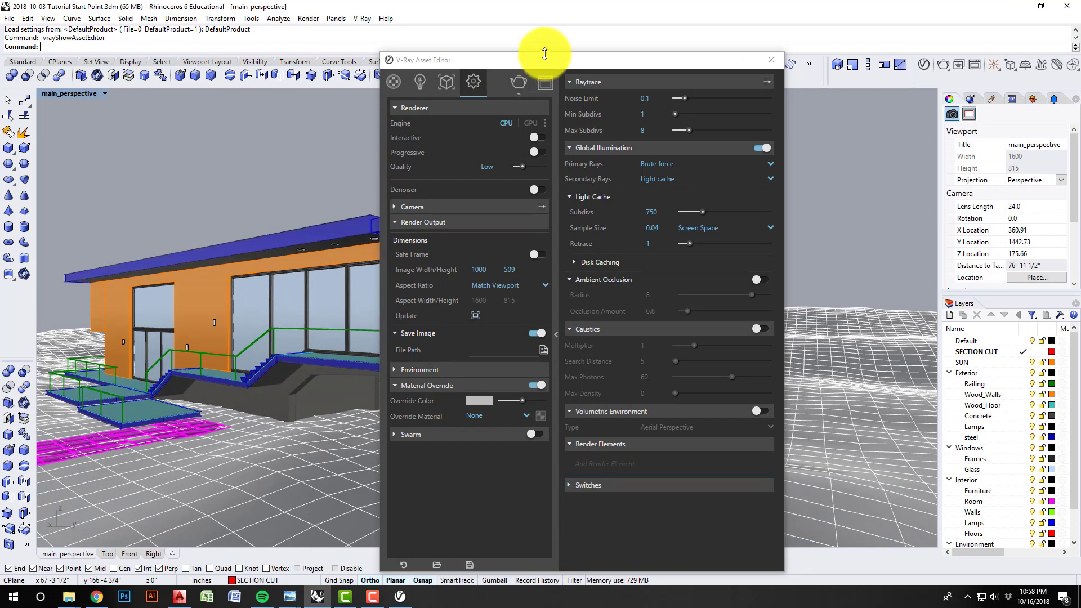
left_click_drag(544, 54, 788, 51)
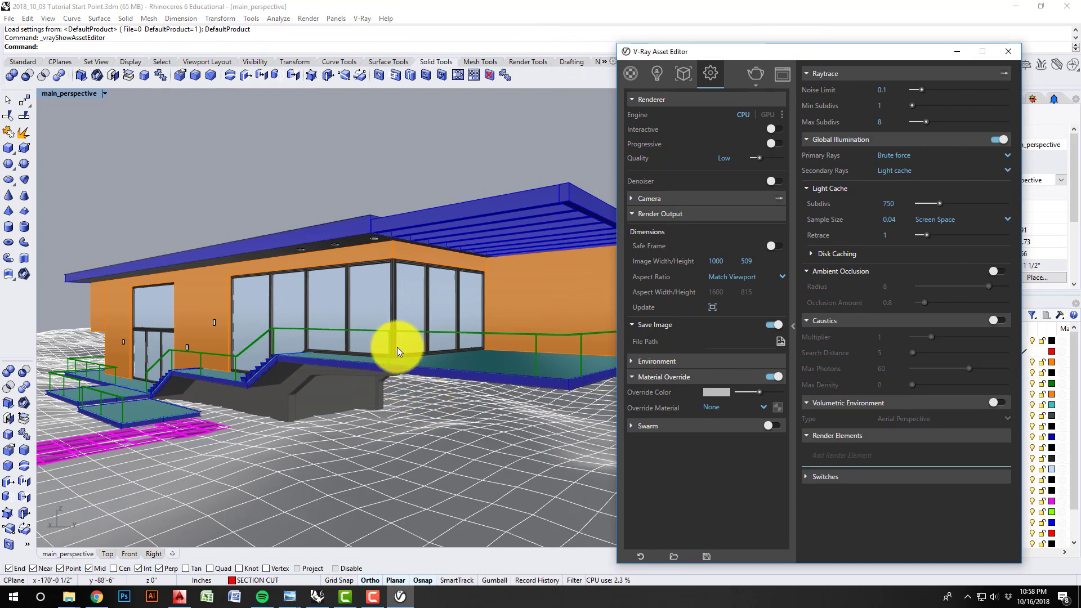
right_click_drag(397, 346, 387, 345)
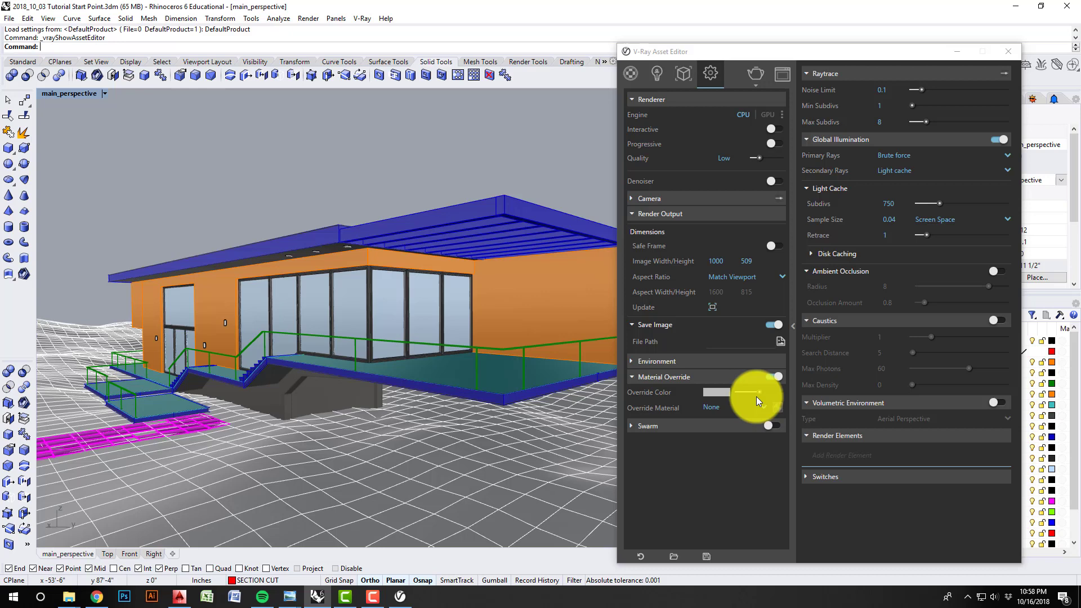
Give Material Override a light grey override colour, leaving the override material empty.
left_click(775, 377)
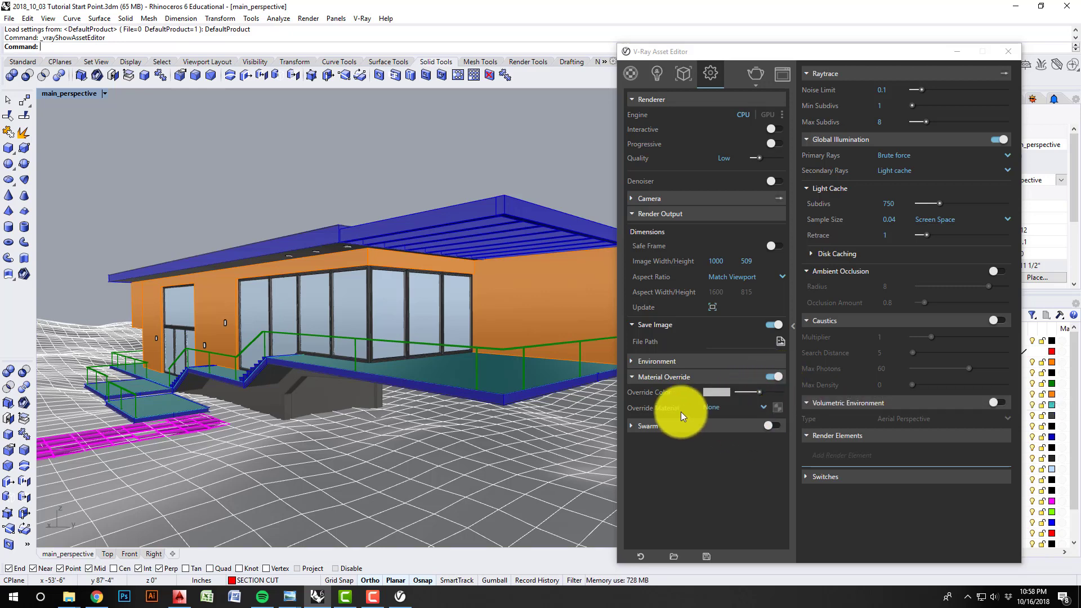
left_click(763, 407)
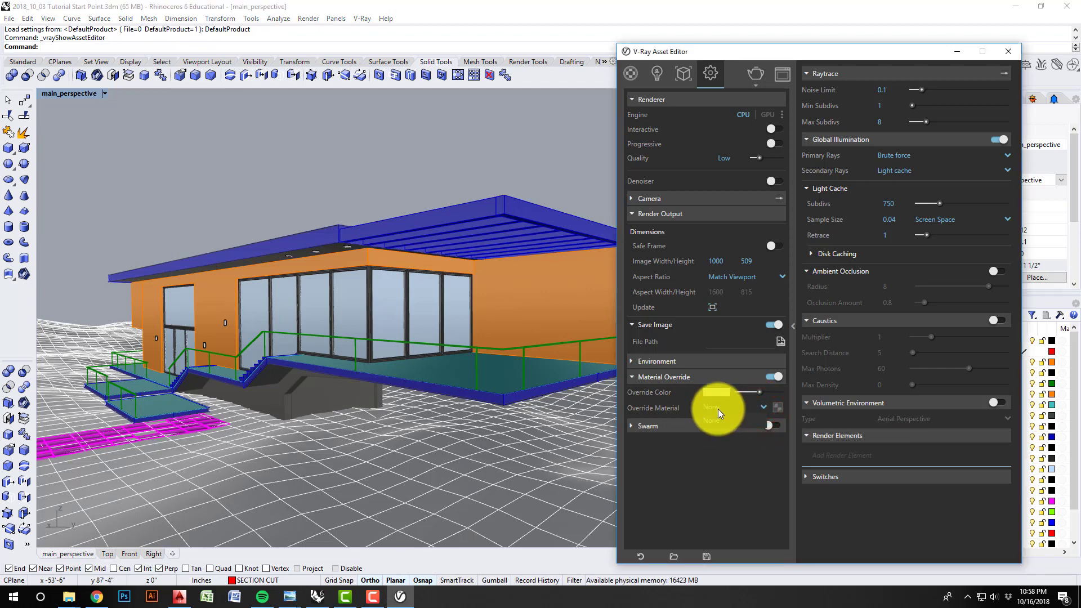
left_click(713, 457)
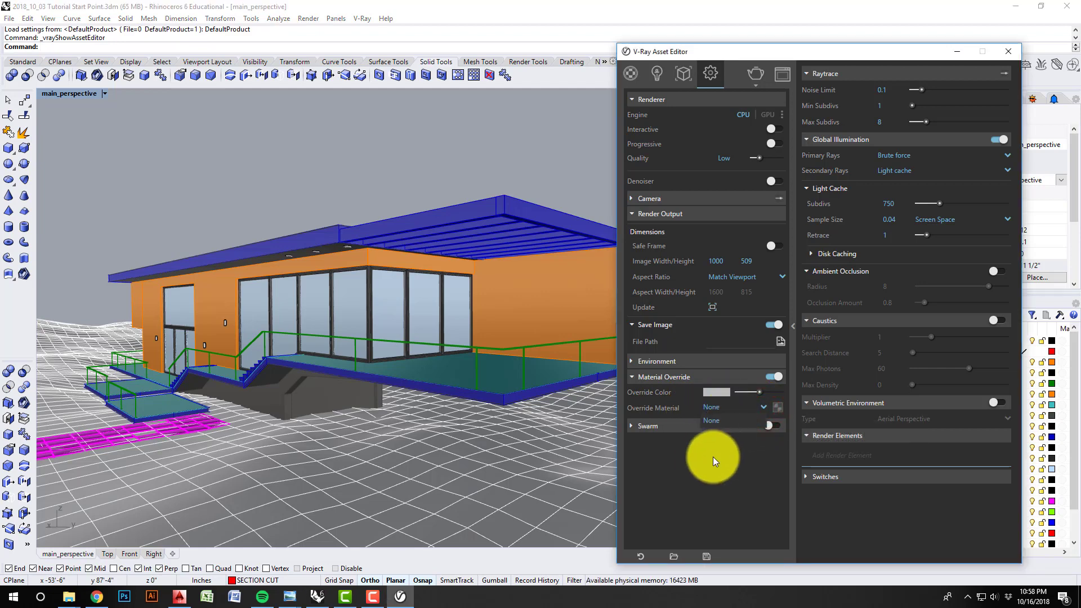
left_click(721, 392)
left_click(362, 240)
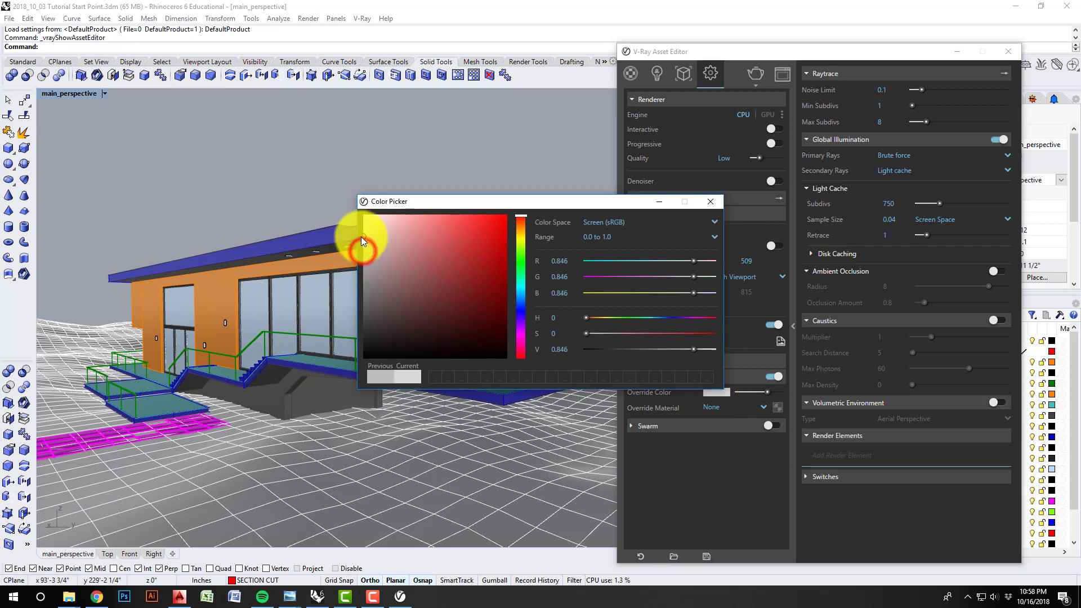
left_click(712, 201)
left_click(727, 477)
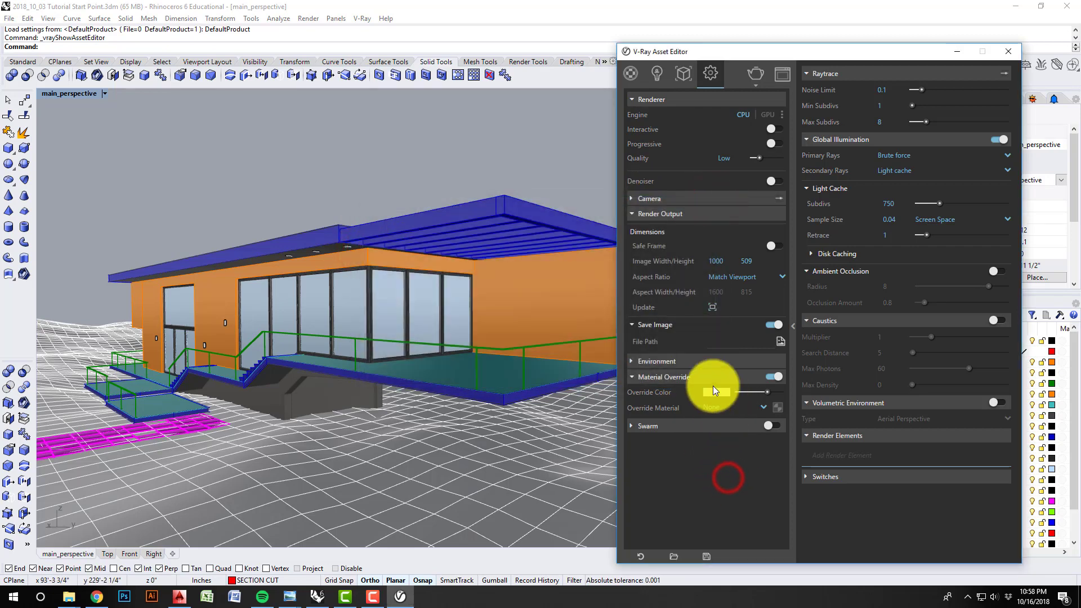
left_click_drag(742, 52, 624, 45)
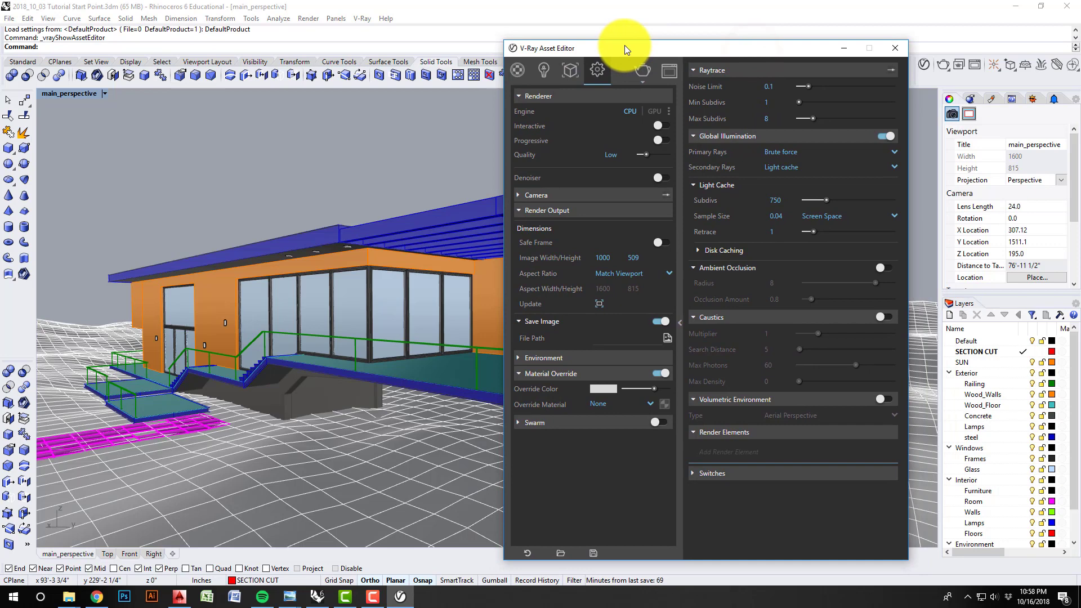
left_click(602, 448)
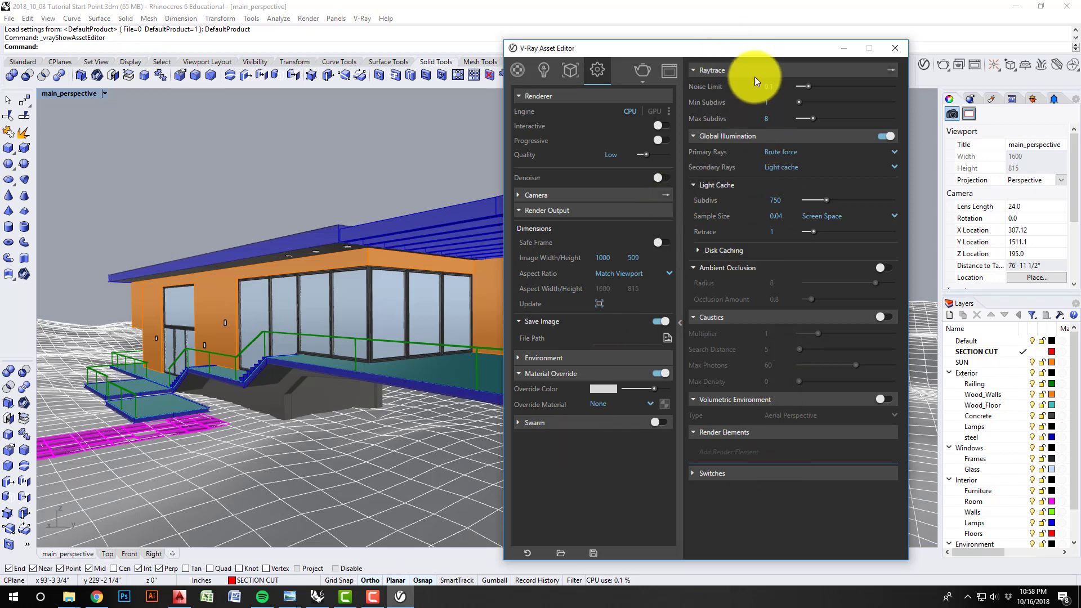
left_click_drag(715, 52, 608, 34)
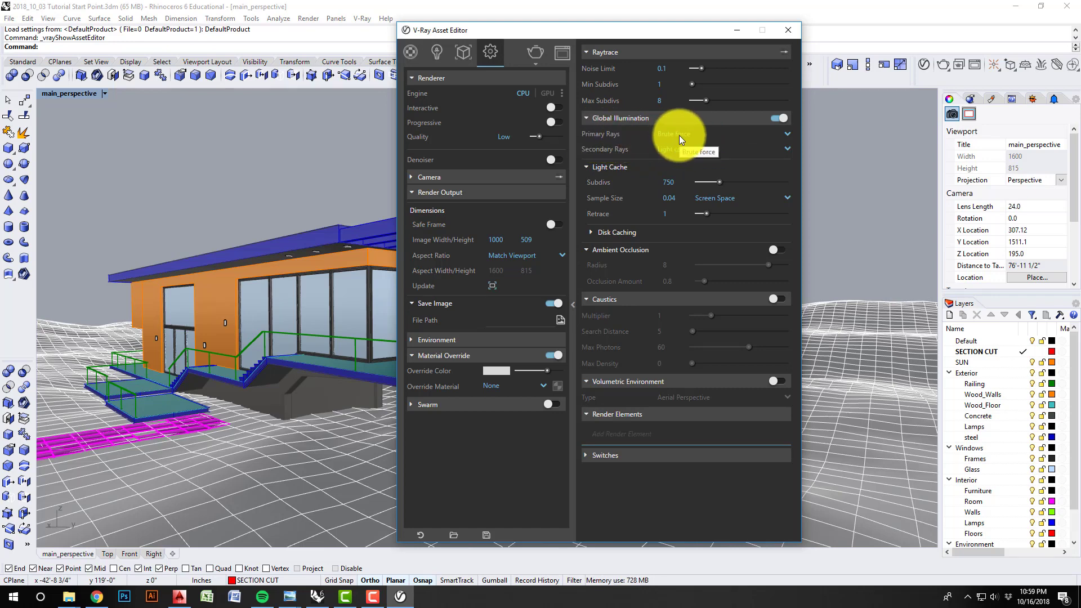
Use Irradiance map for primary GI rays and Brute force for secondary rays.
left_click(788, 133)
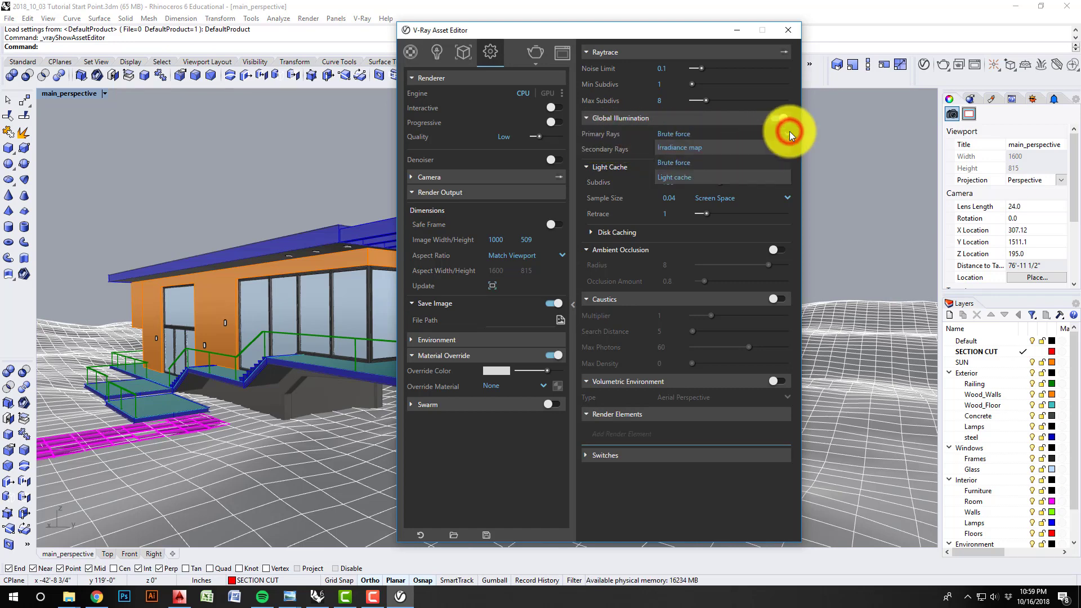
left_click(725, 147)
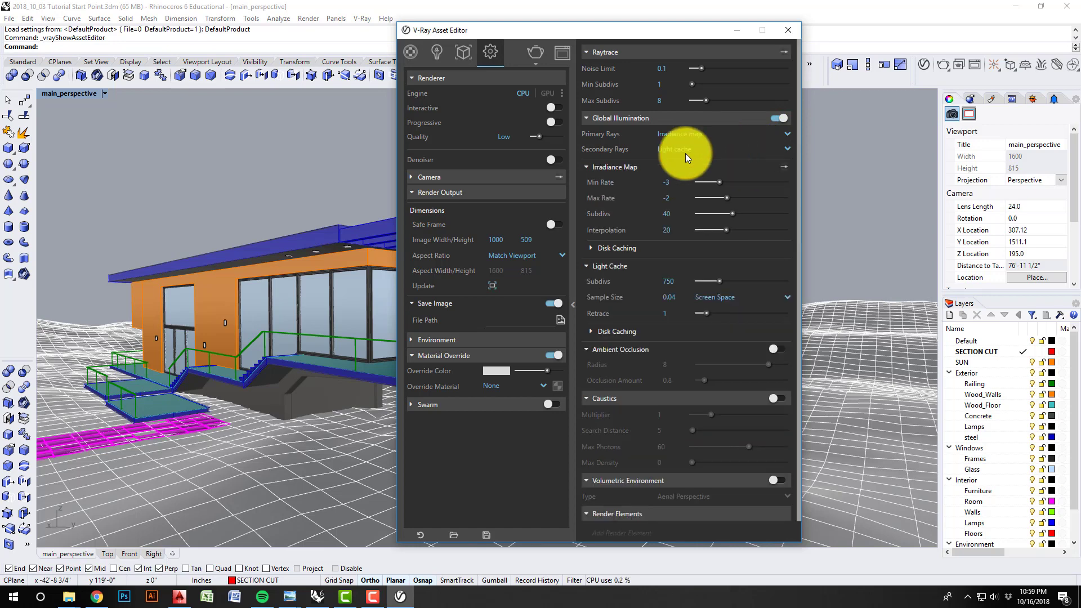
left_click(787, 149)
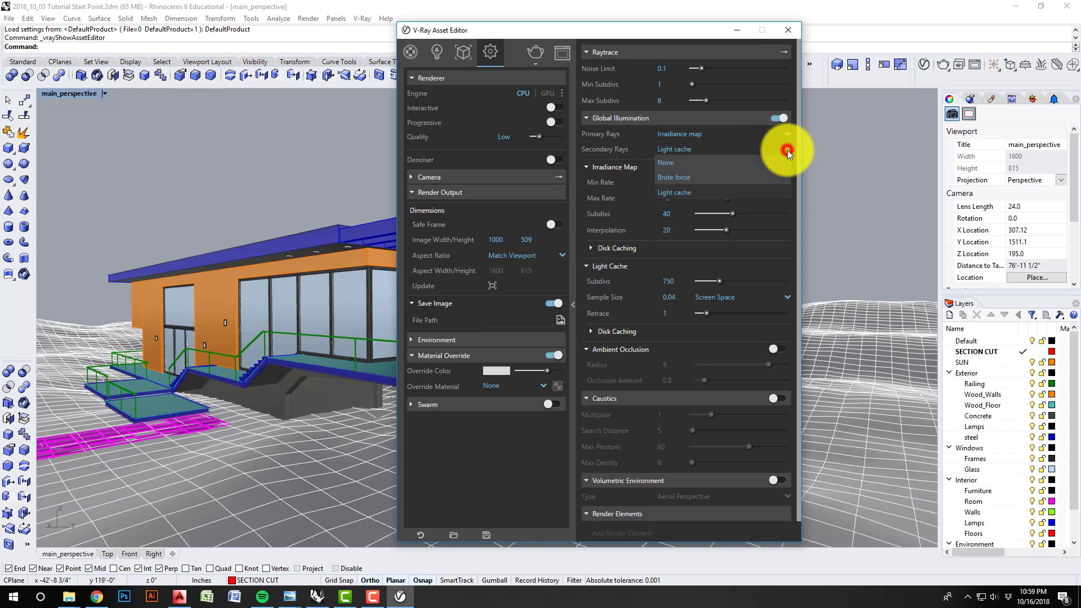
left_click(772, 176)
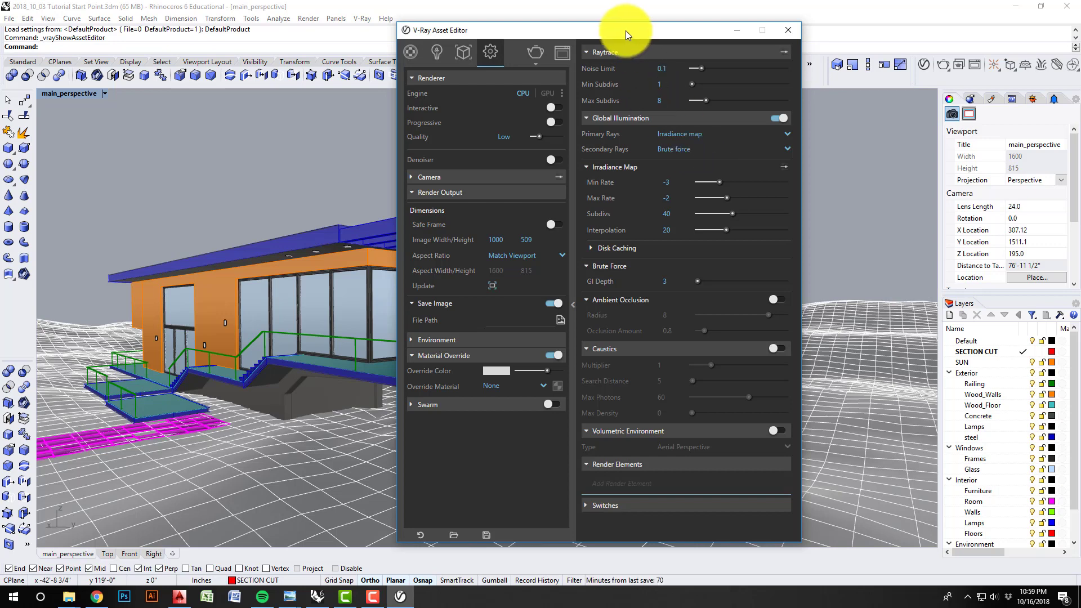
left_click_drag(621, 30, 615, 31)
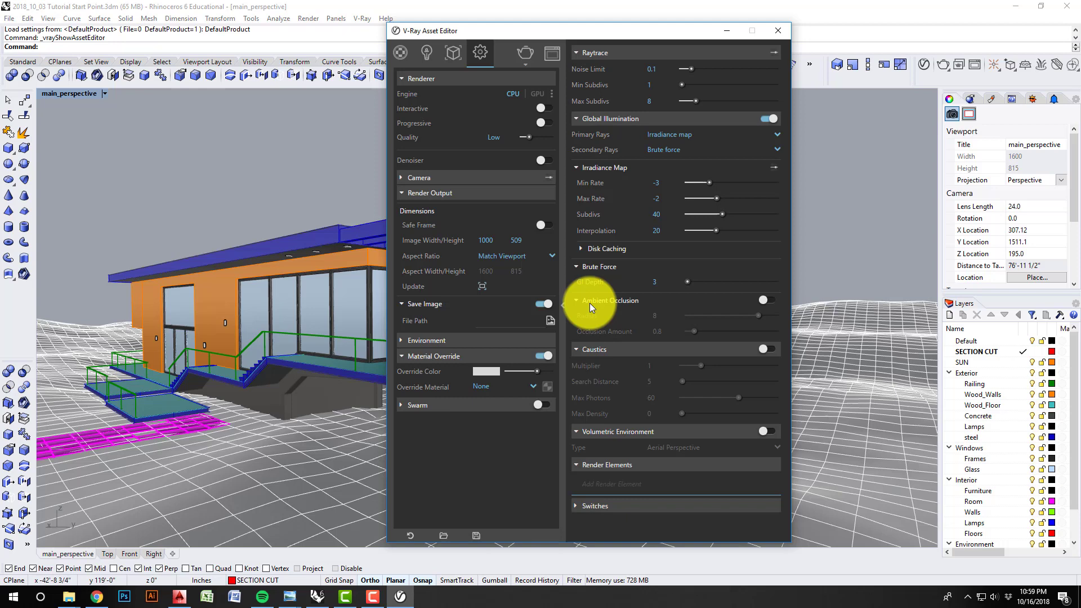
Switch on Ambient Occlusion, keeping Radius 8 and Occlusion Amount 0.8.
left_click(767, 300)
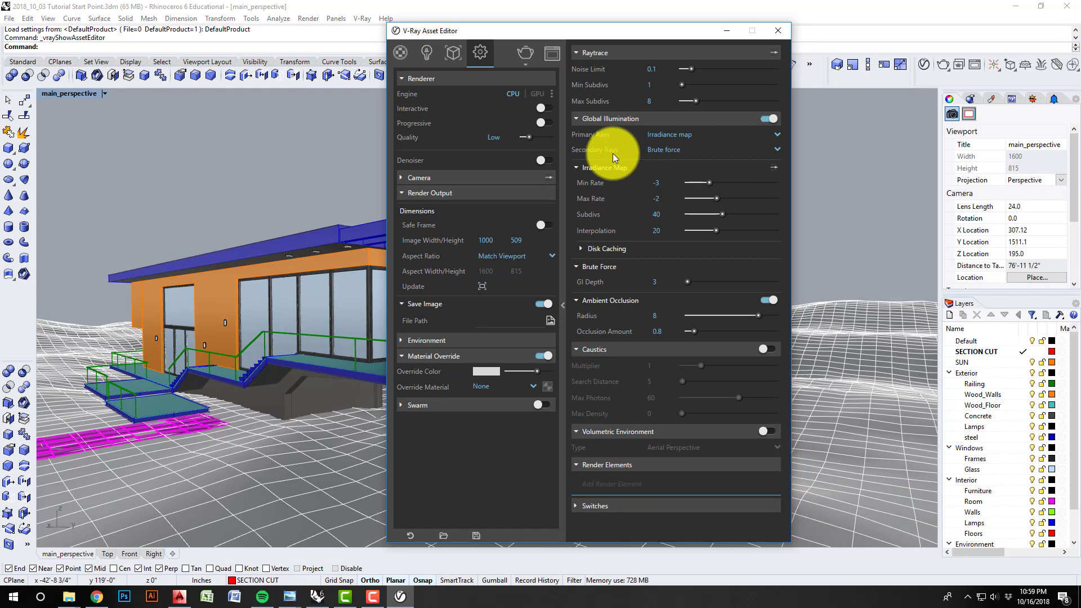
left_click_drag(584, 29, 551, 21)
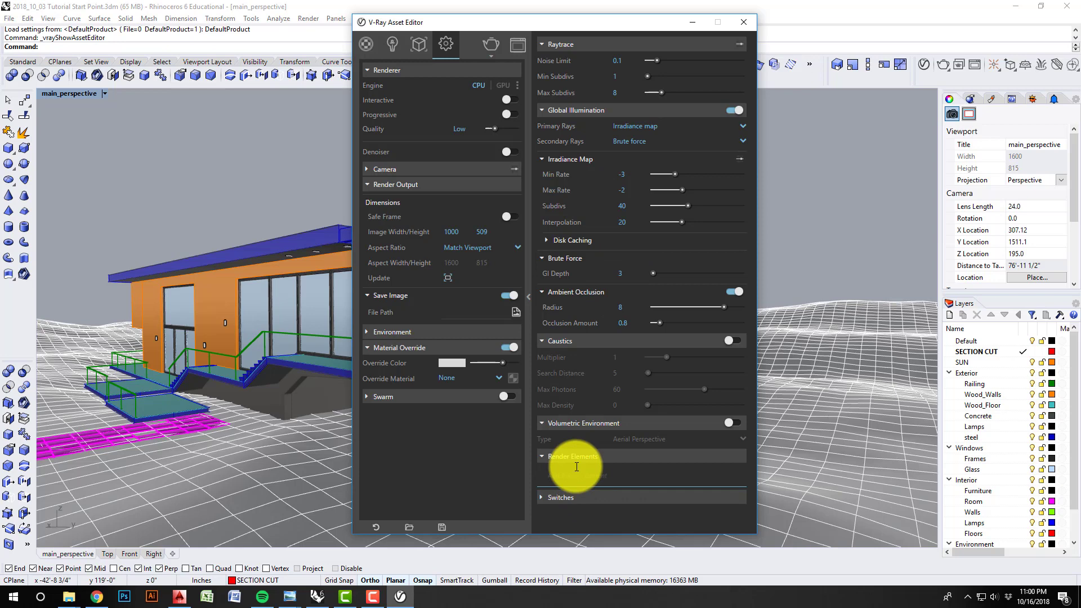
Choose Material ID from the Render Elements add list to create that element.
left_click(541, 456)
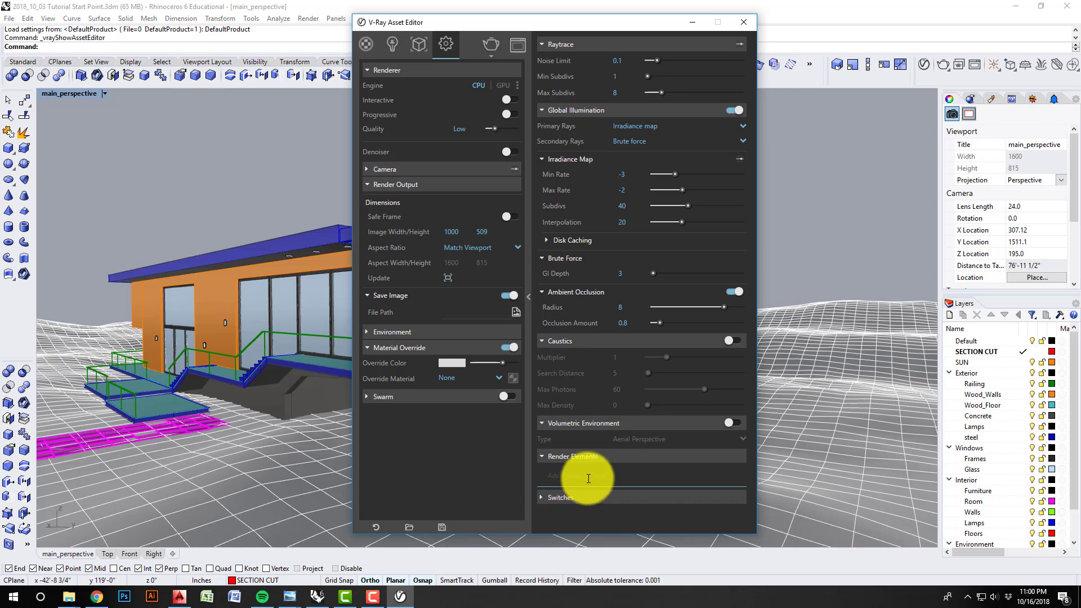
left_click(588, 478)
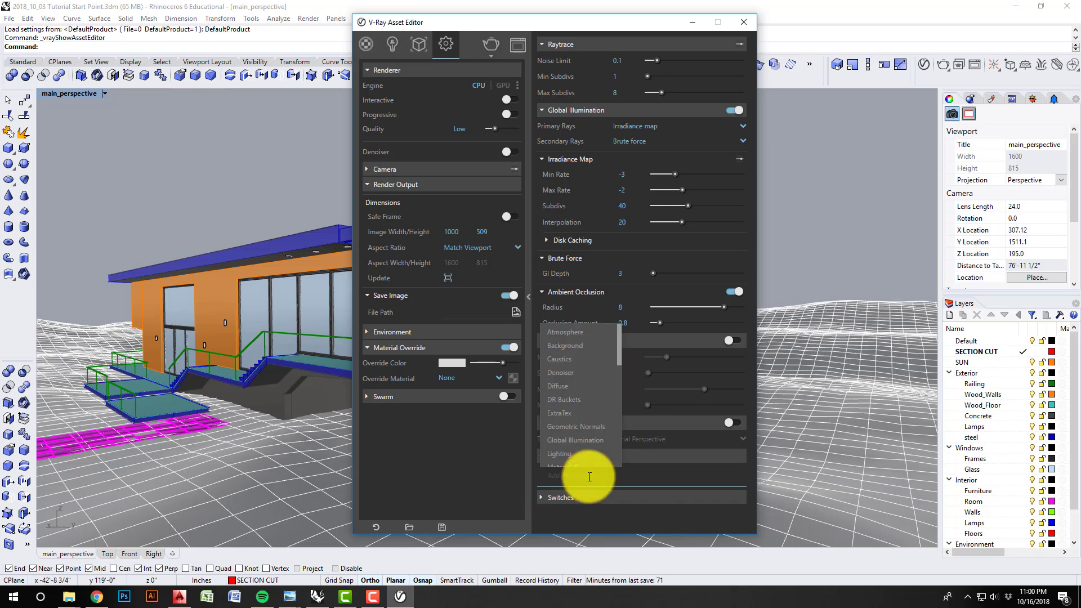
left_click_drag(619, 346, 617, 382)
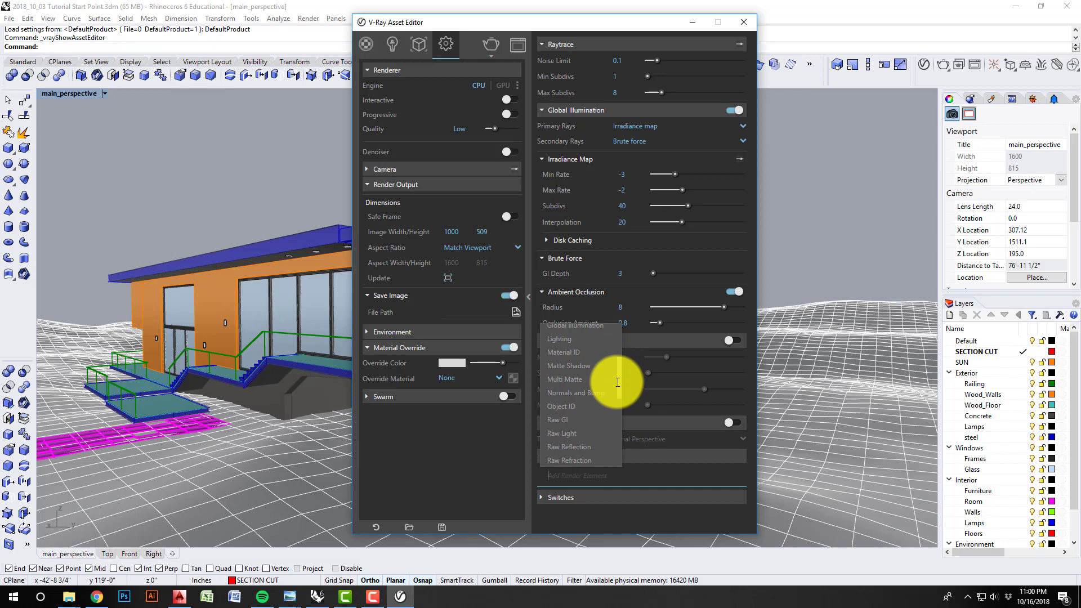
left_click_drag(618, 382, 618, 374)
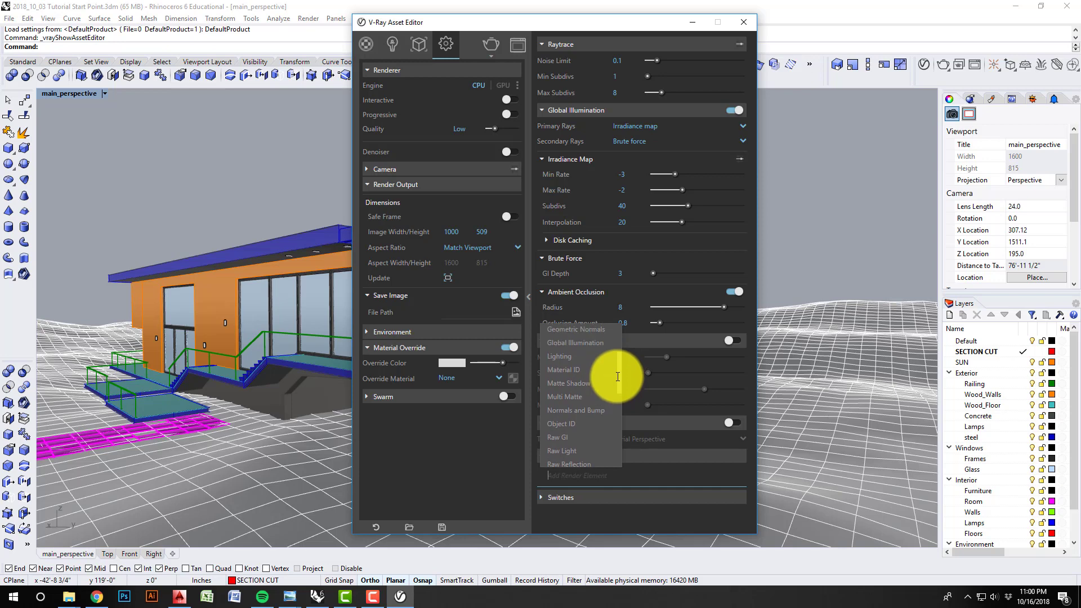
left_click(572, 376)
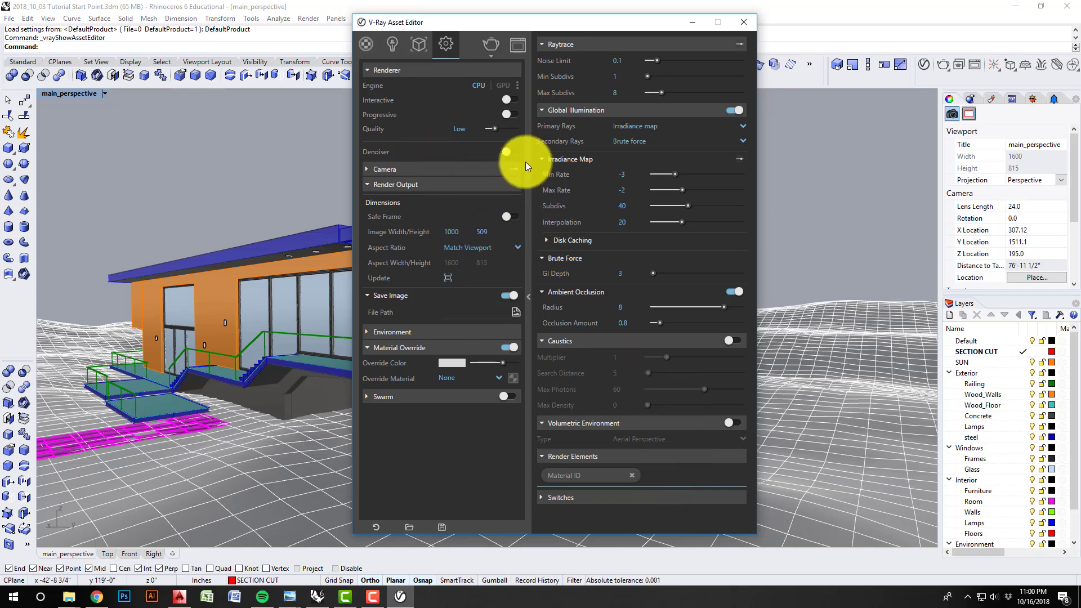
Step quality through Medium, High and Low, ending on High (noise limit 0.01, Subdivs 70).
mouse_move(479, 20)
left_mouse_down()
mouse_move(457, 23)
mouse_move(465, 28)
left_mouse_up()
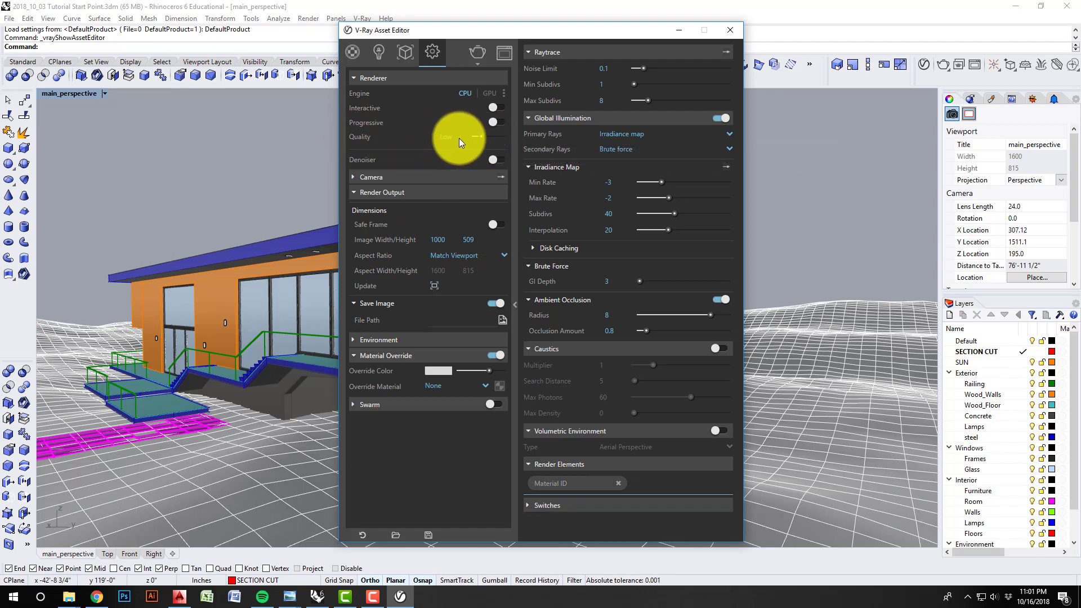
left_click(487, 136)
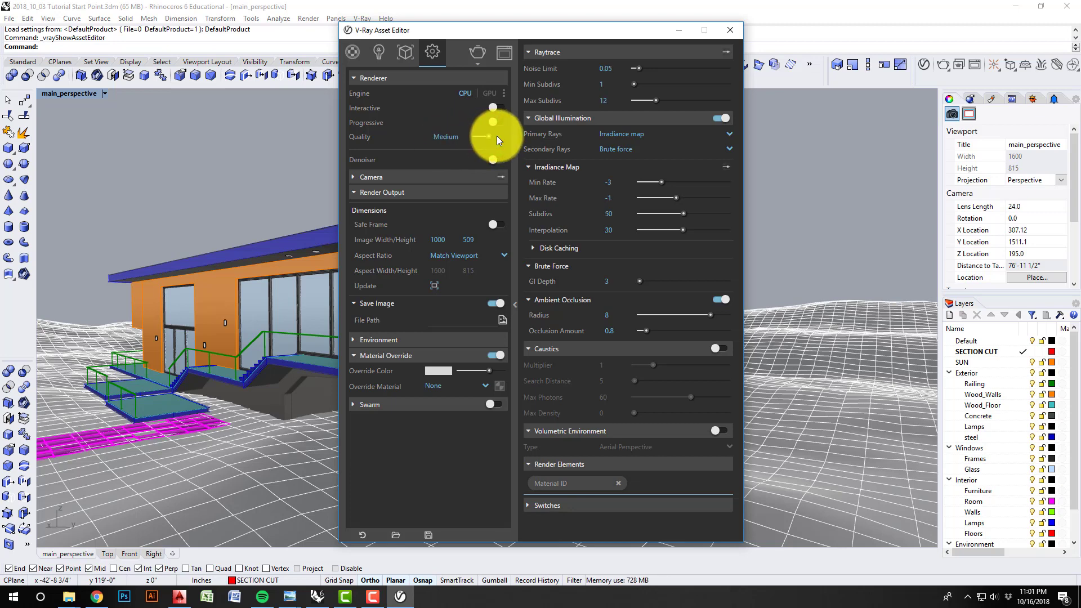
left_click(497, 136)
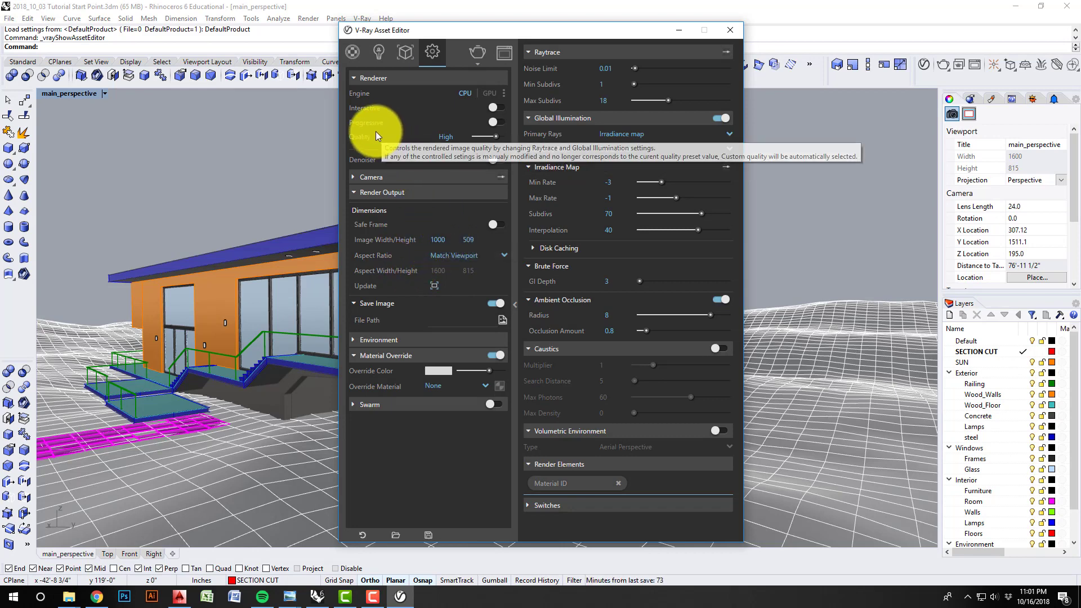
left_click(475, 138)
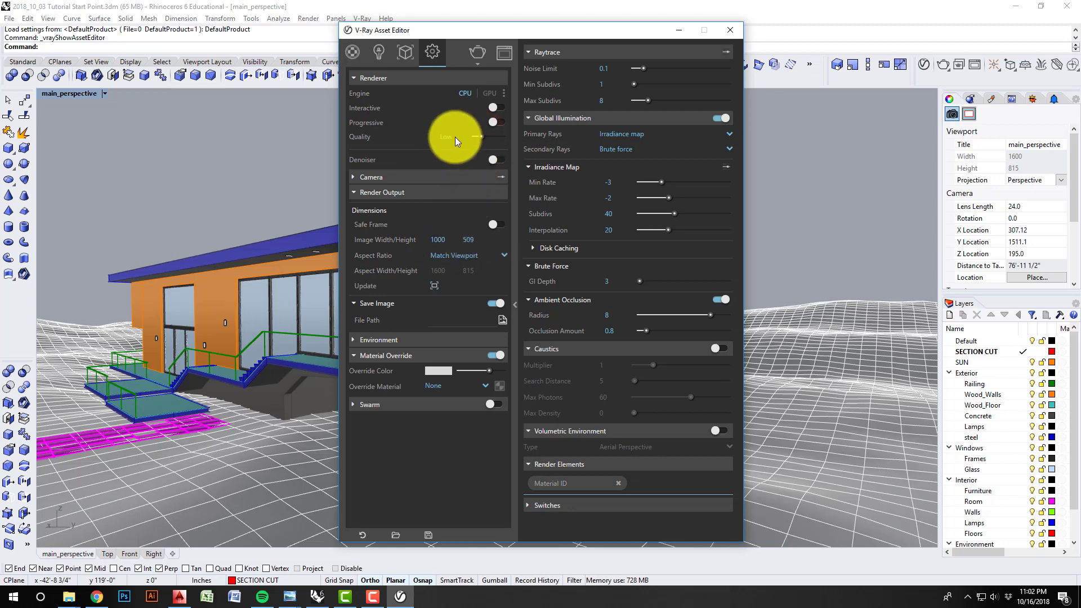
left_click(495, 137)
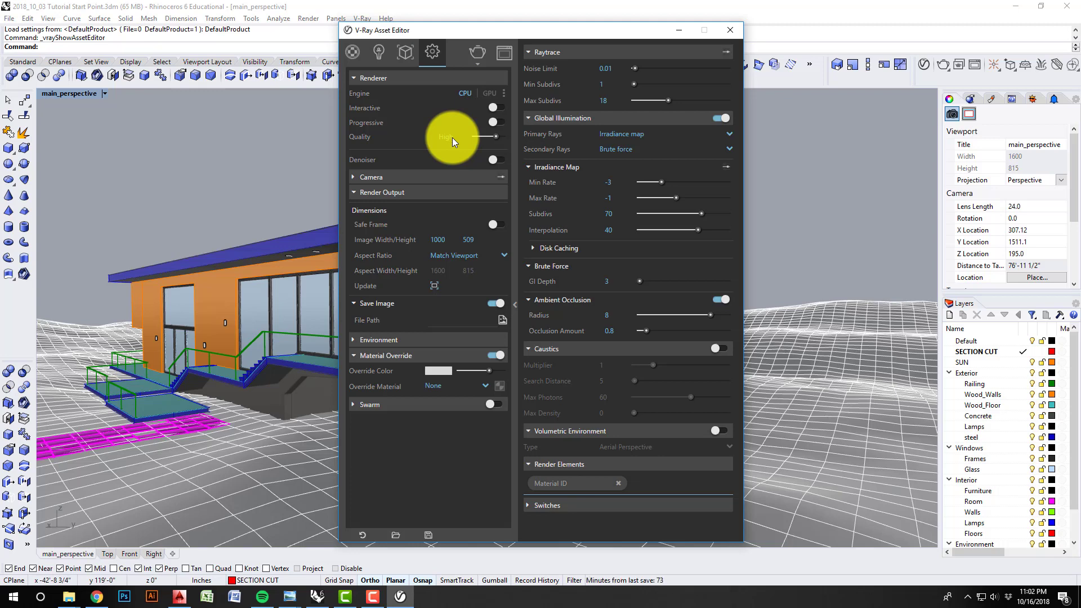
Set the image width to 2000, giving a 2000 × 1019 output size.
left_click(445, 240)
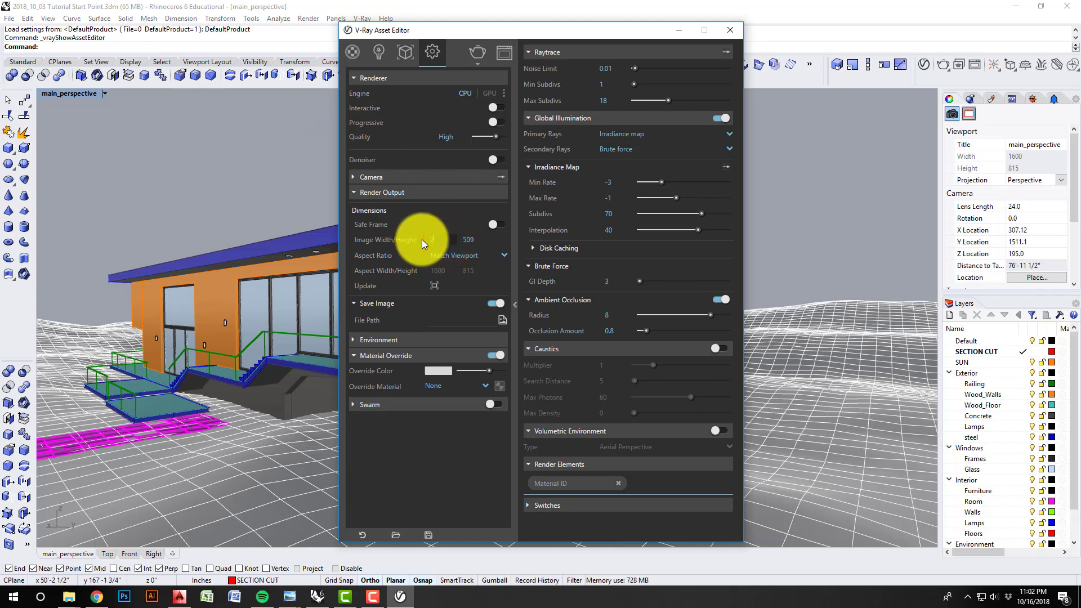
type("2000")
left_click(441, 212)
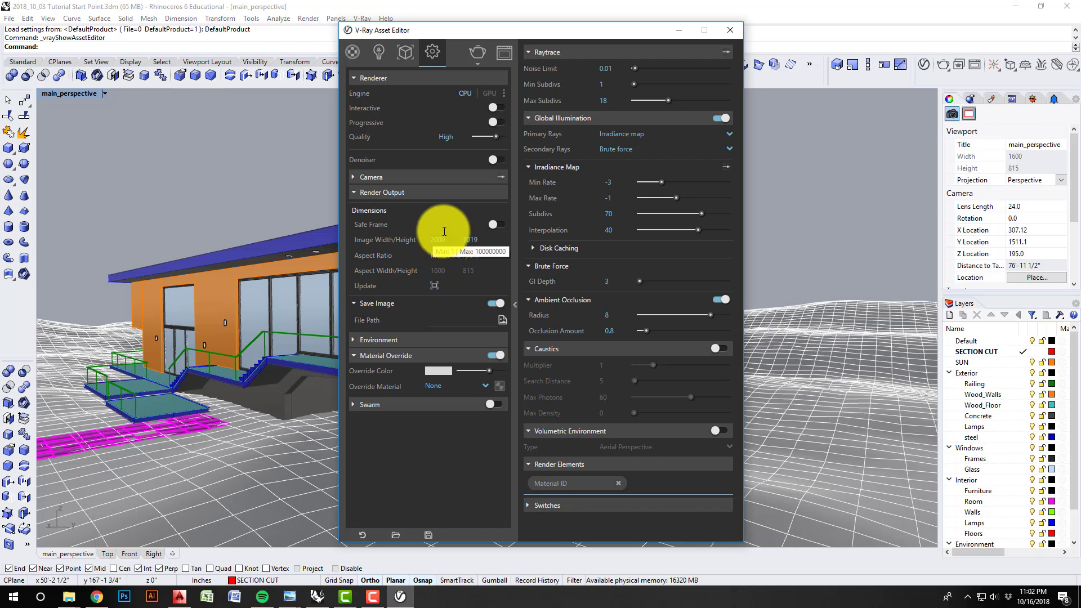
Cycle the Quality slider through Low and Medium twice, leaving it on High.
left_click(478, 136)
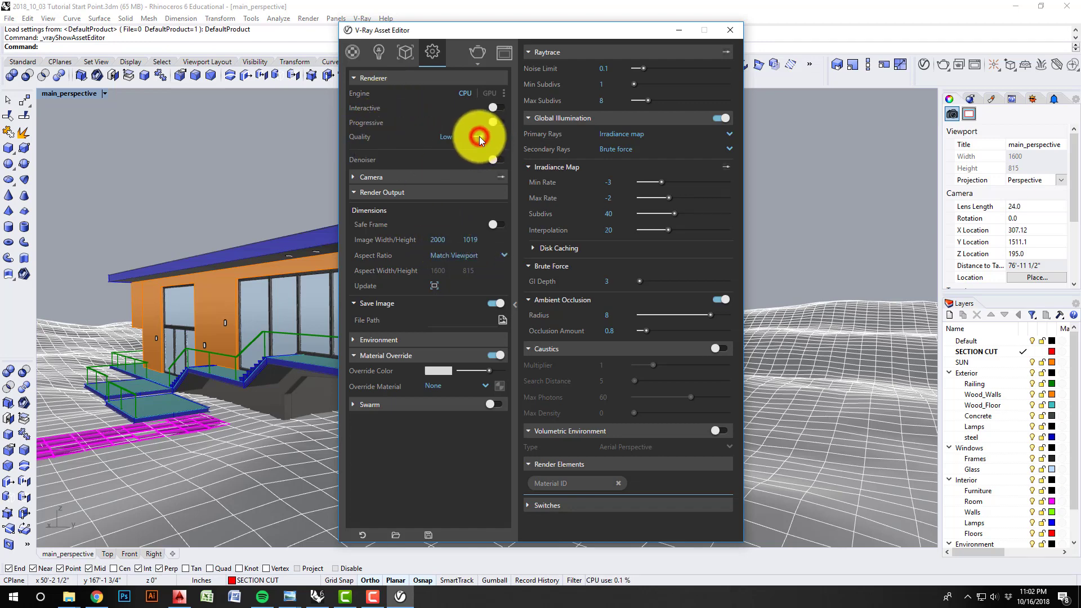
left_click(488, 137)
left_click(497, 137)
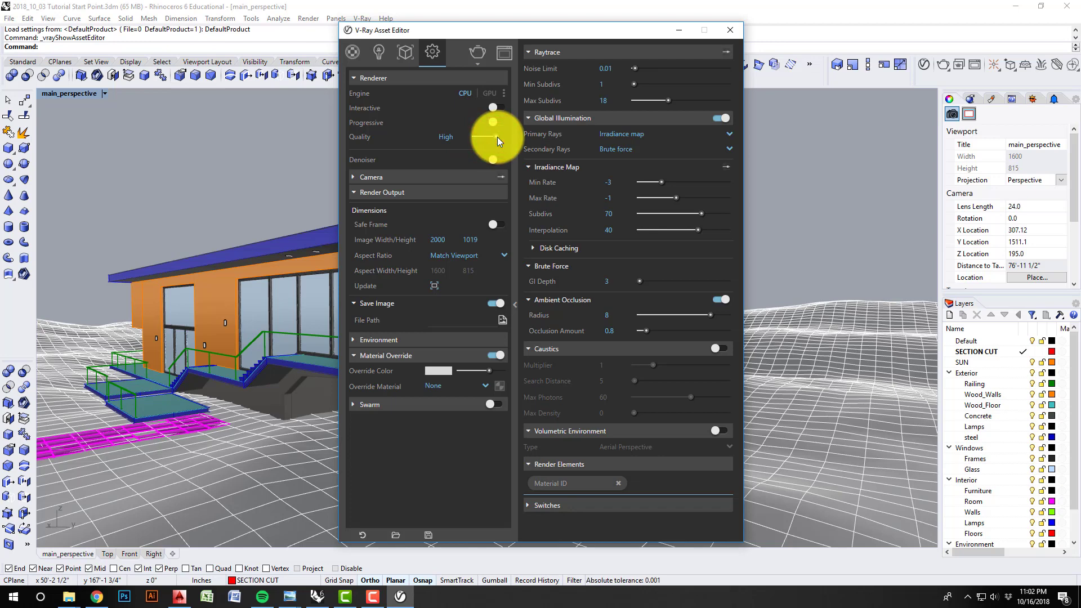
left_click(478, 137)
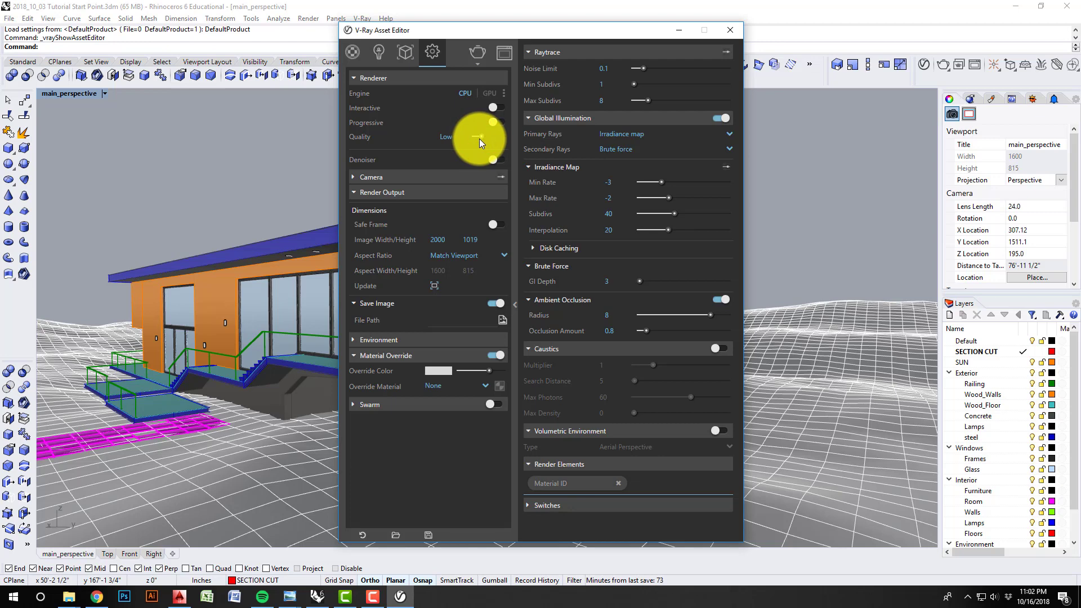
left_click(486, 136)
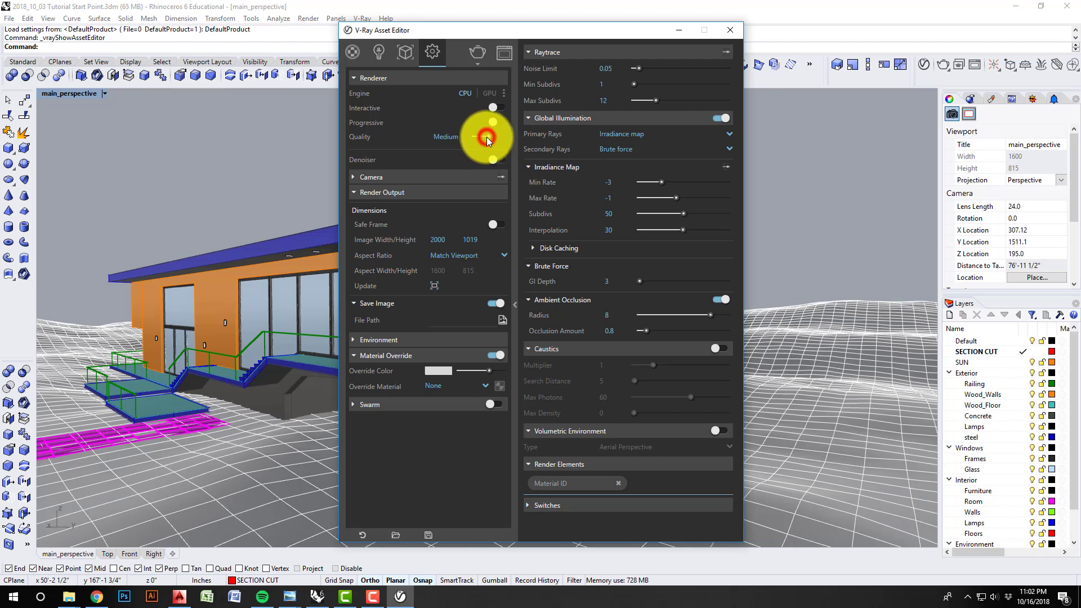
left_click(497, 137)
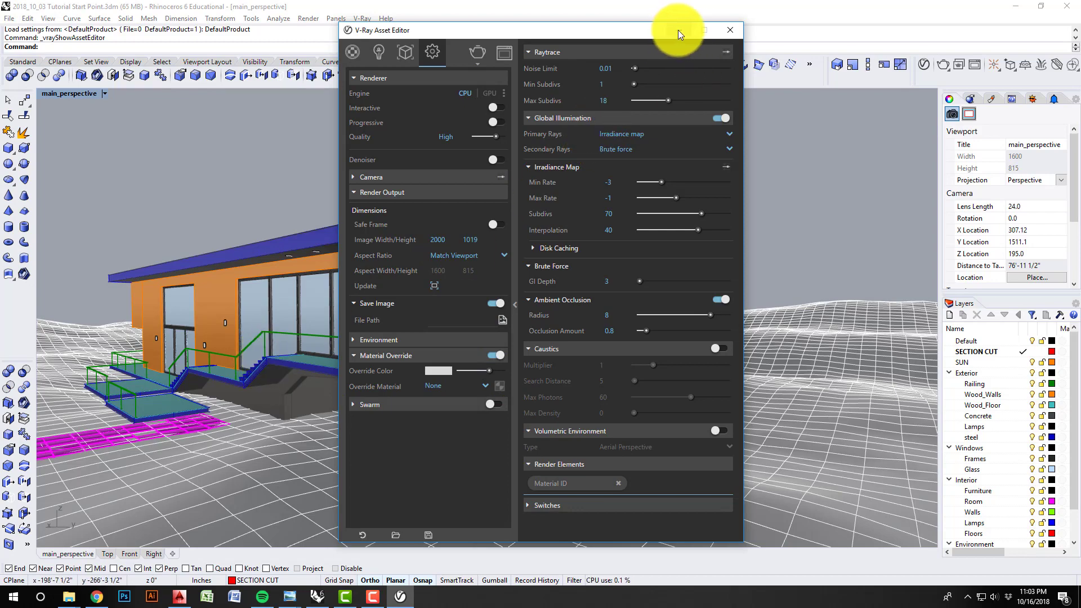
left_click(728, 29)
scroll(447, 362, "up", 10)
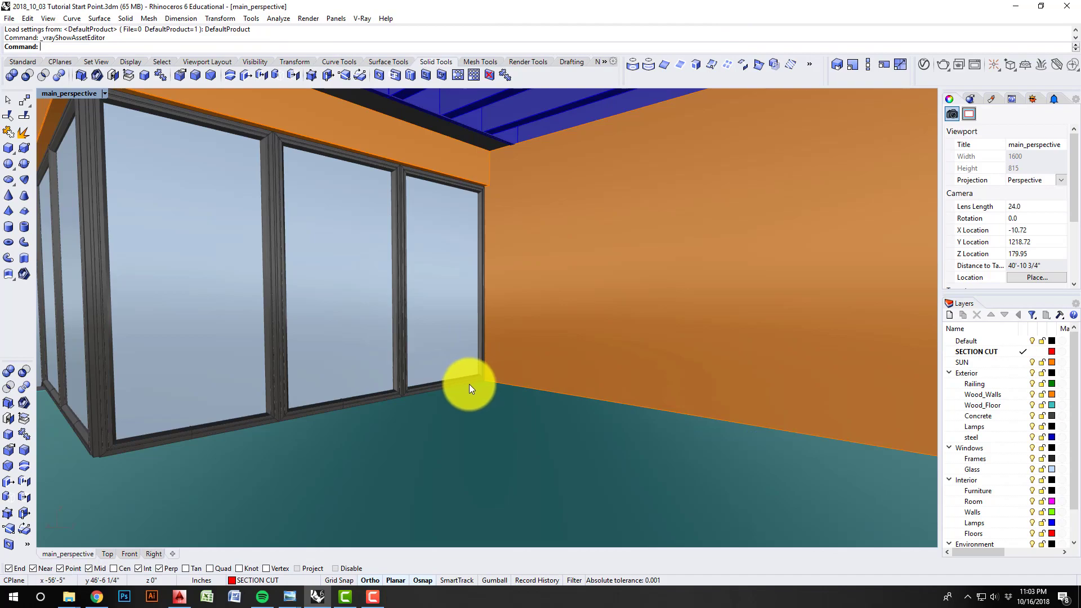
scroll(468, 384, "down", 8)
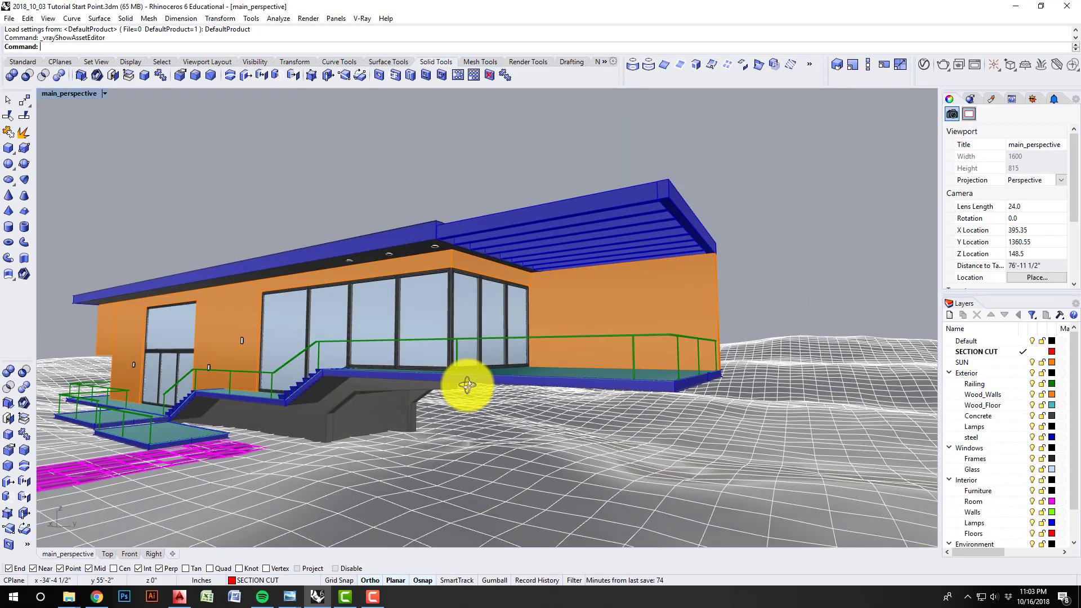
right_click_drag(468, 384, 466, 382)
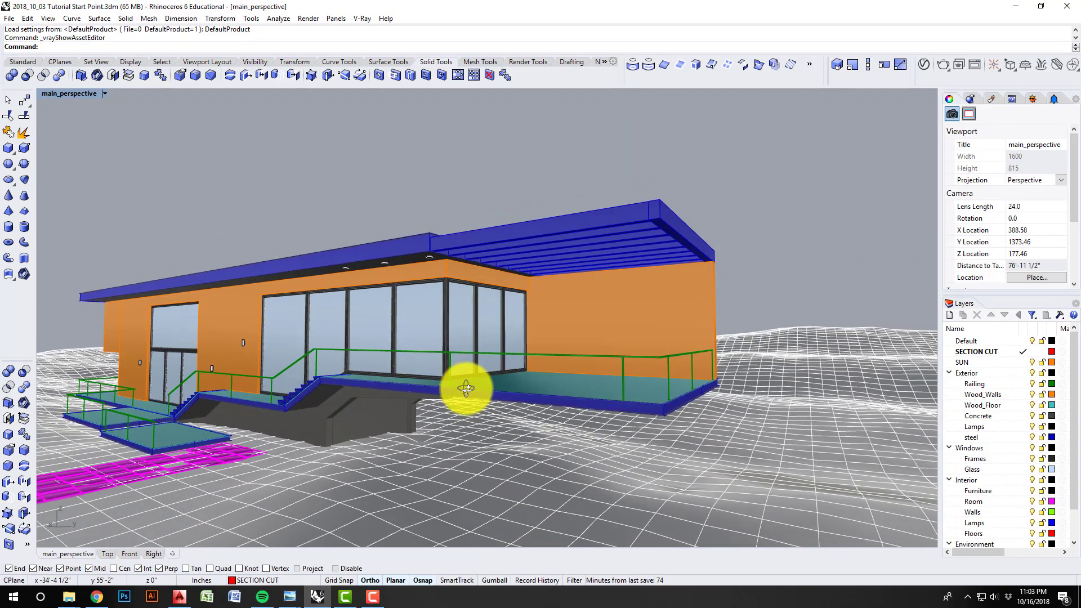
left_click(924, 66)
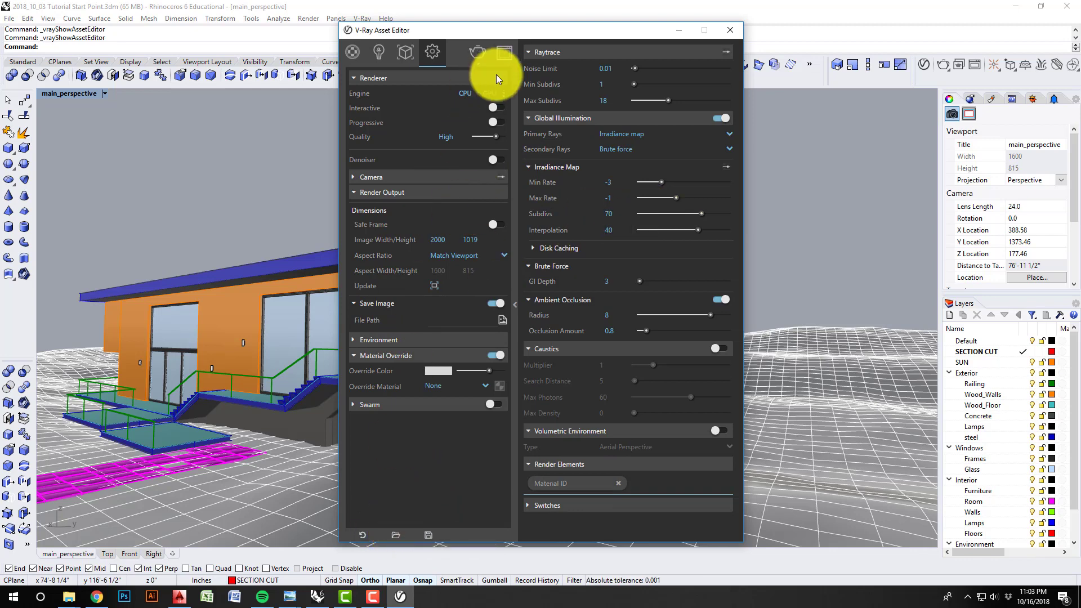
left_click(429, 534)
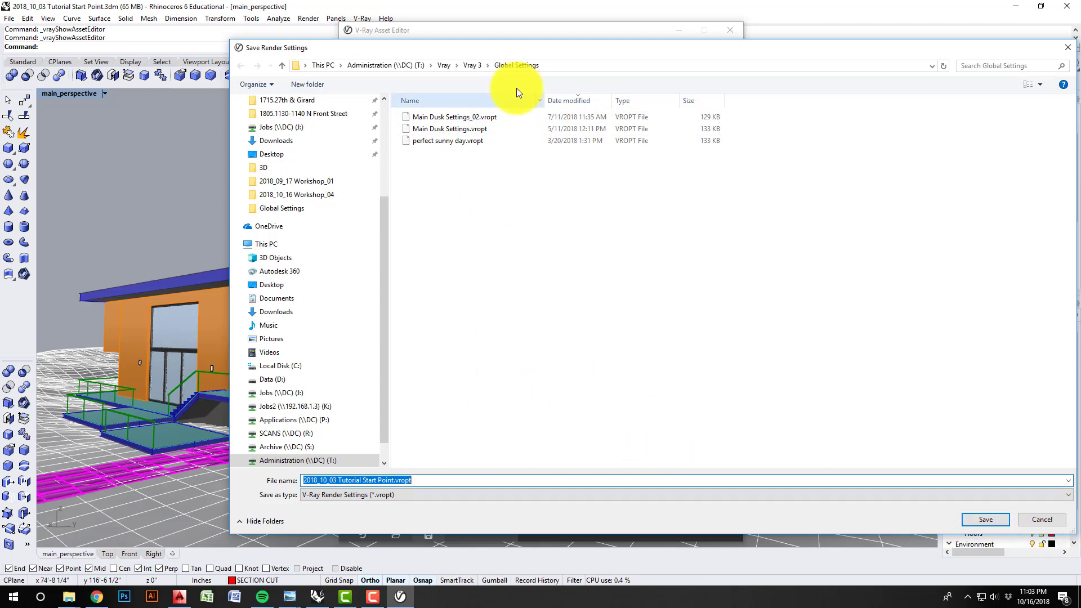
left_click(1041, 518)
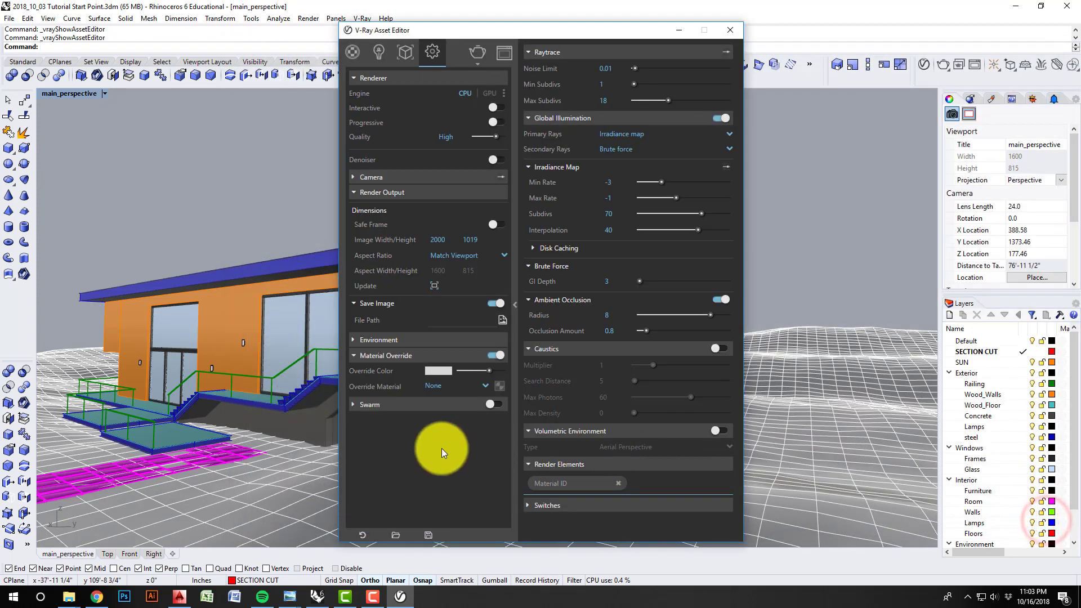
Load the perfect sunny day.vropt render settings preset into the Asset Editor.
left_click(396, 533)
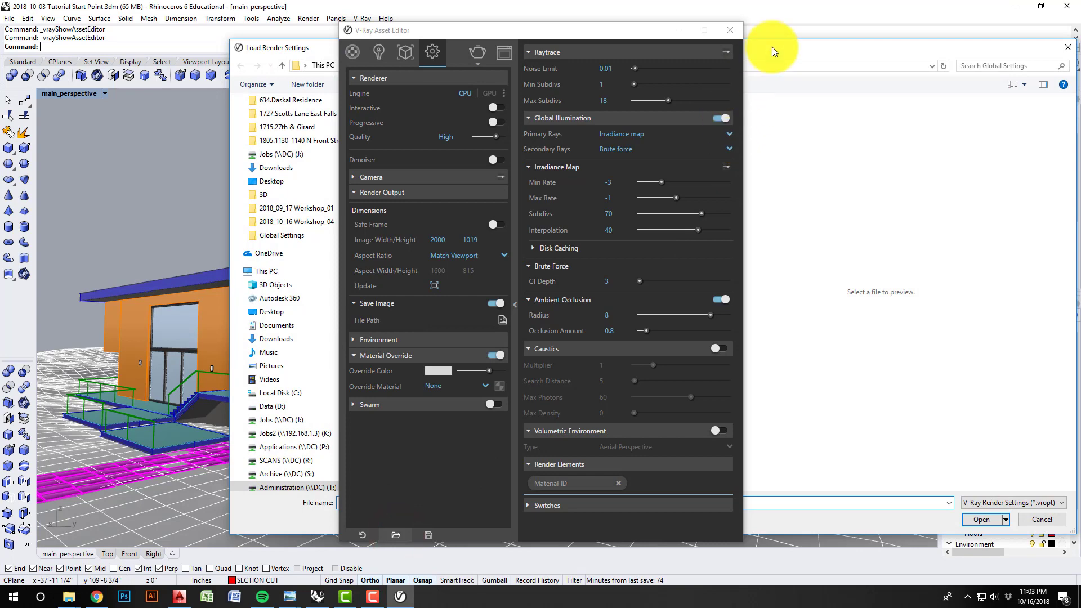
left_click(771, 46)
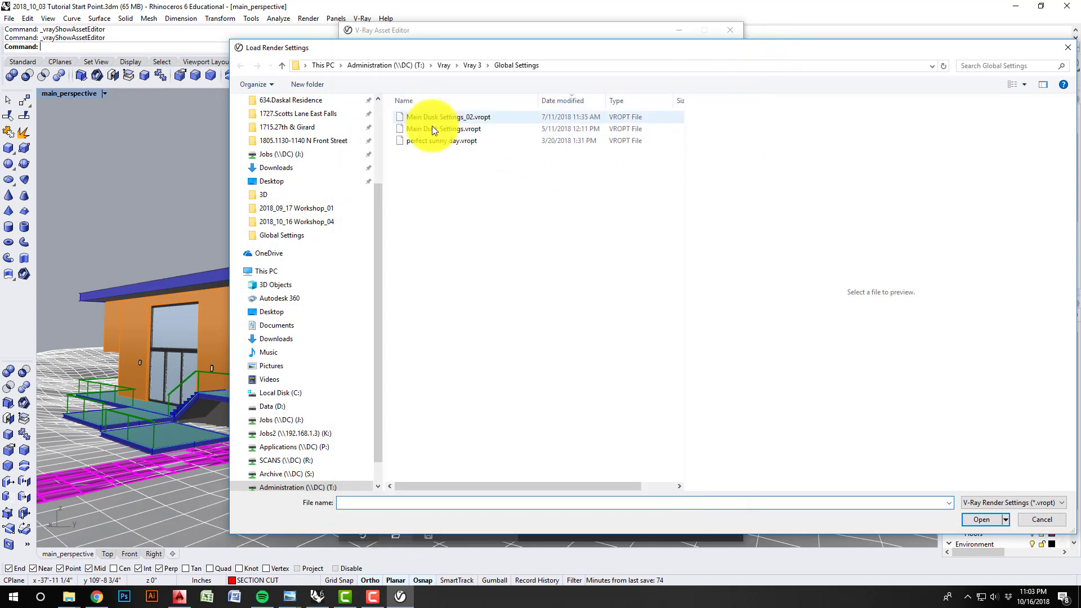
left_click(434, 140)
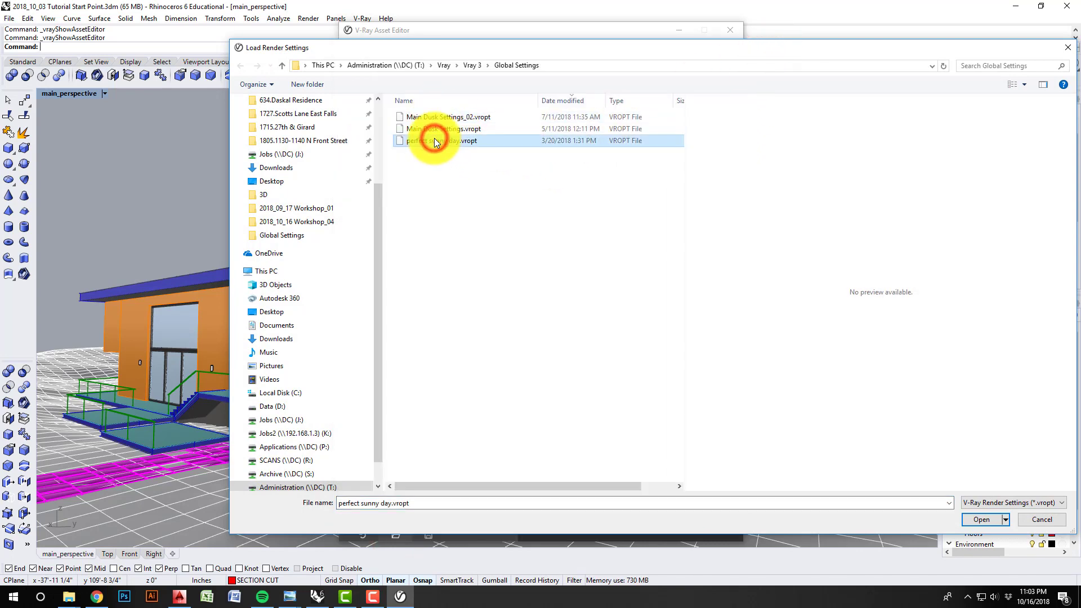
left_click(984, 517)
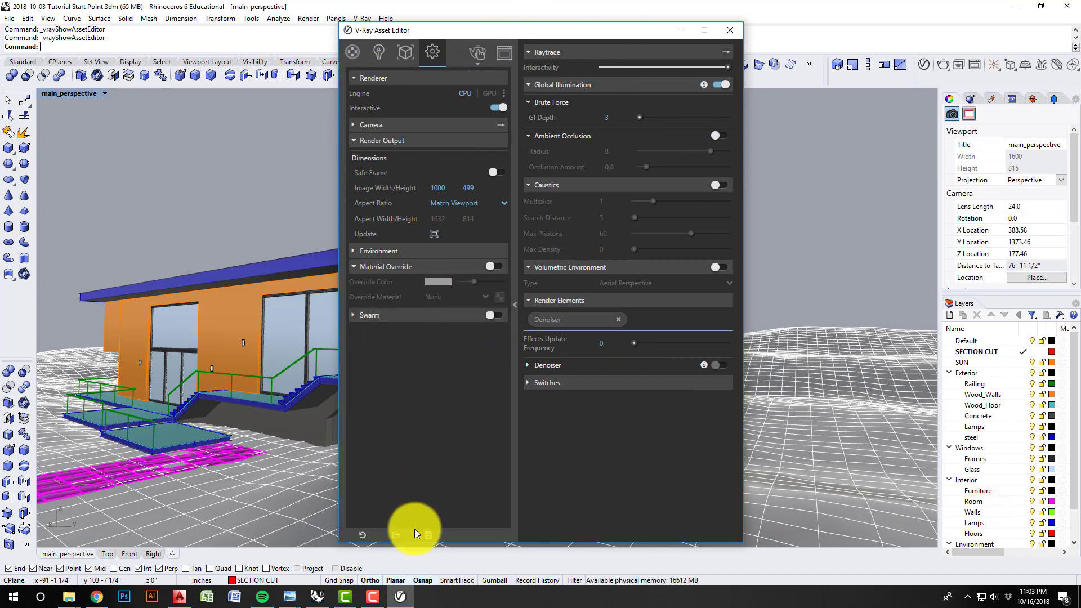
Load the Main Dusk Settings_02.vropt render settings instead.
left_click(394, 536)
left_click(430, 117)
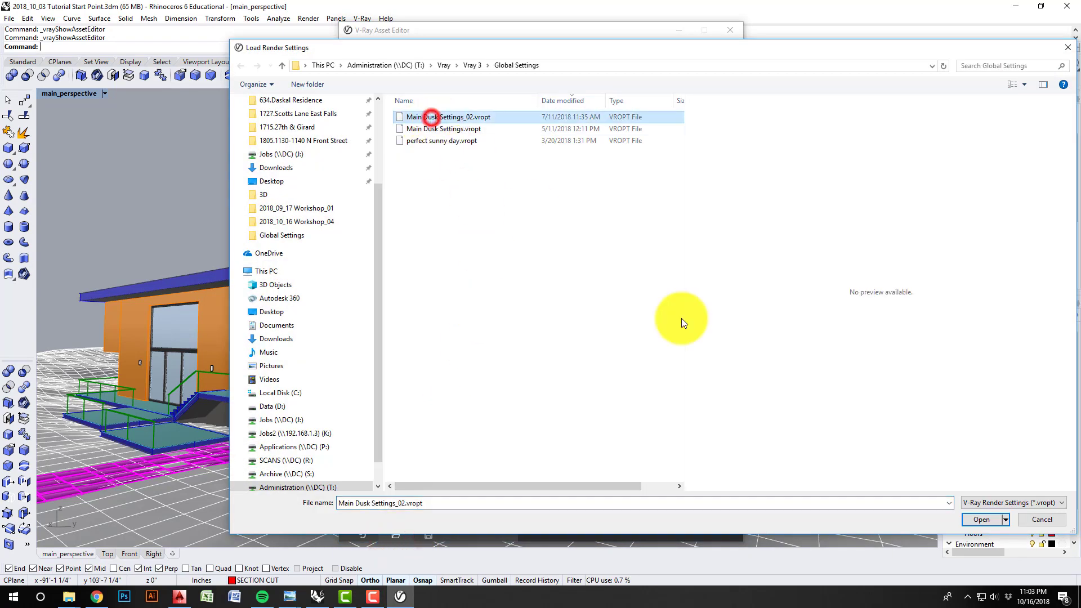
left_click(981, 519)
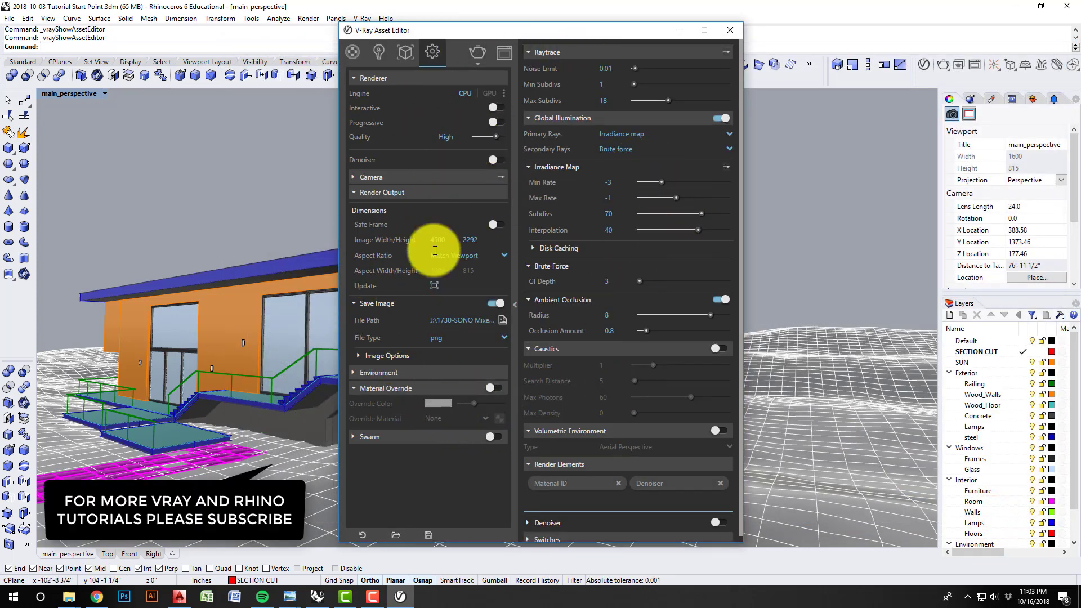
Switch off Save Image under Render Output and shift the Asset Editor window slightly left.
left_click(490, 304)
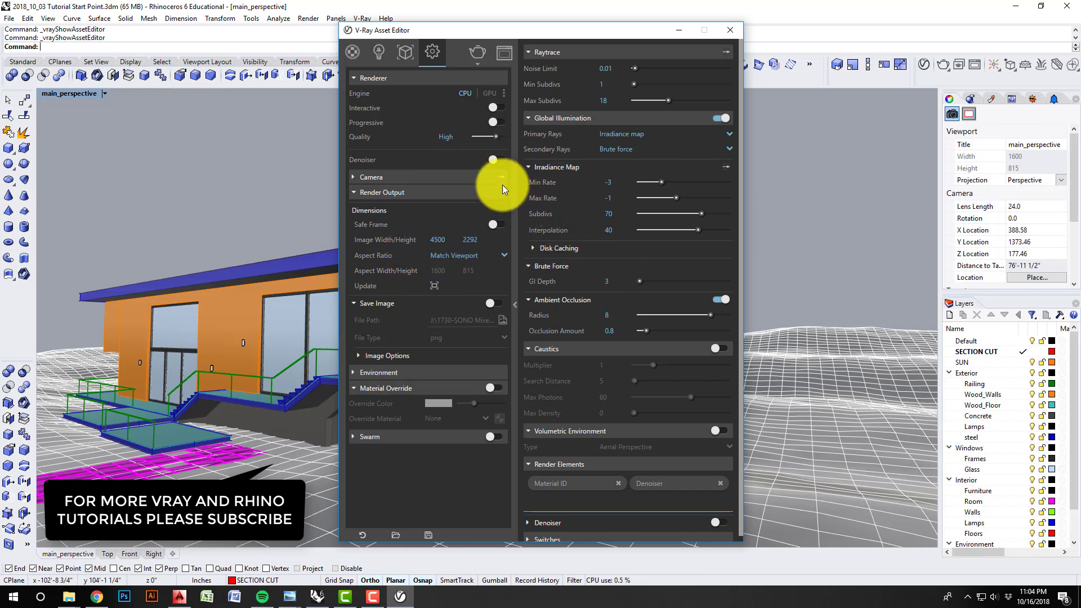
left_click_drag(532, 29, 498, 39)
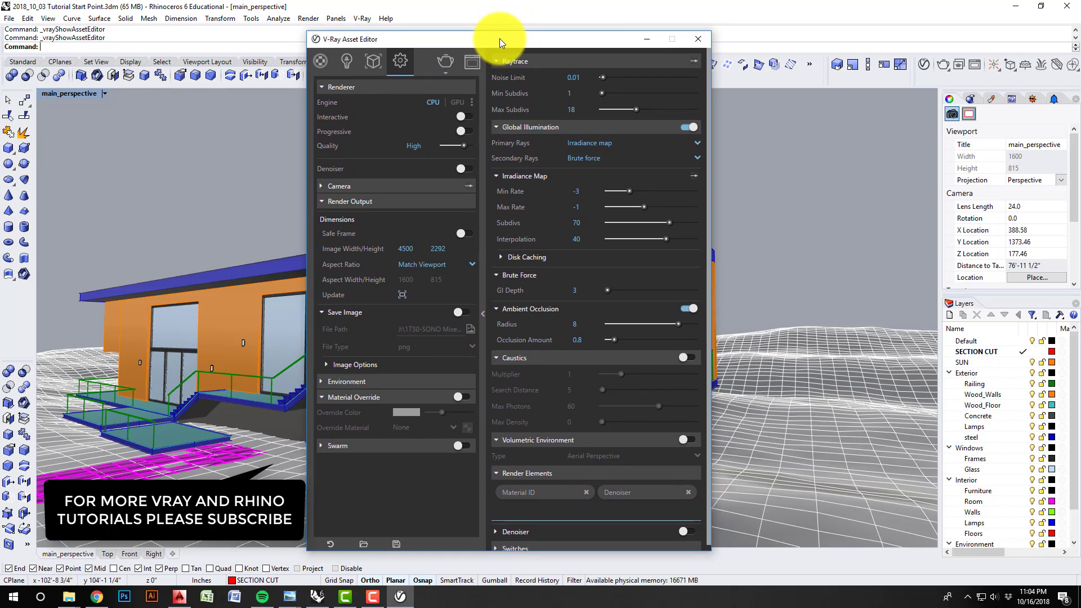